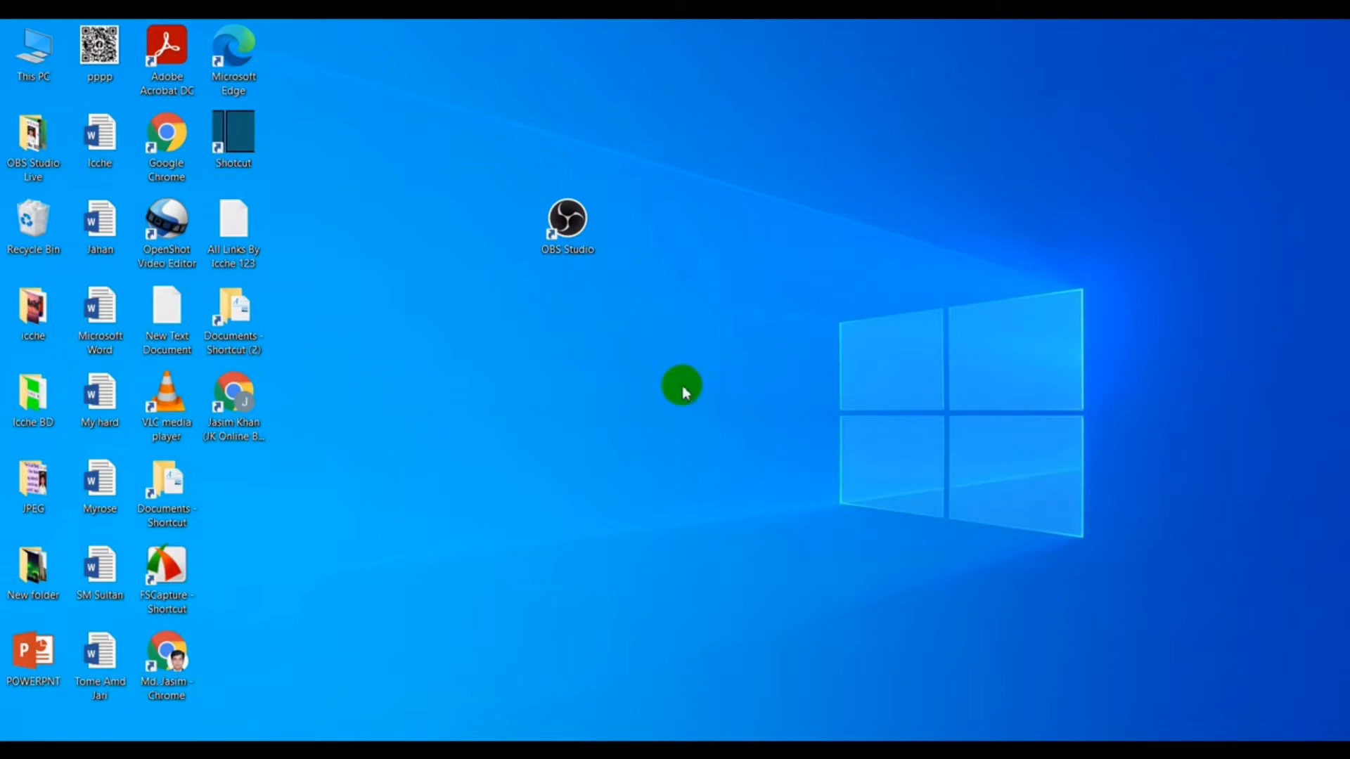
Launch OBS Studio from the desktop
{"action": "left_click", "coordinate": [15, 725]}
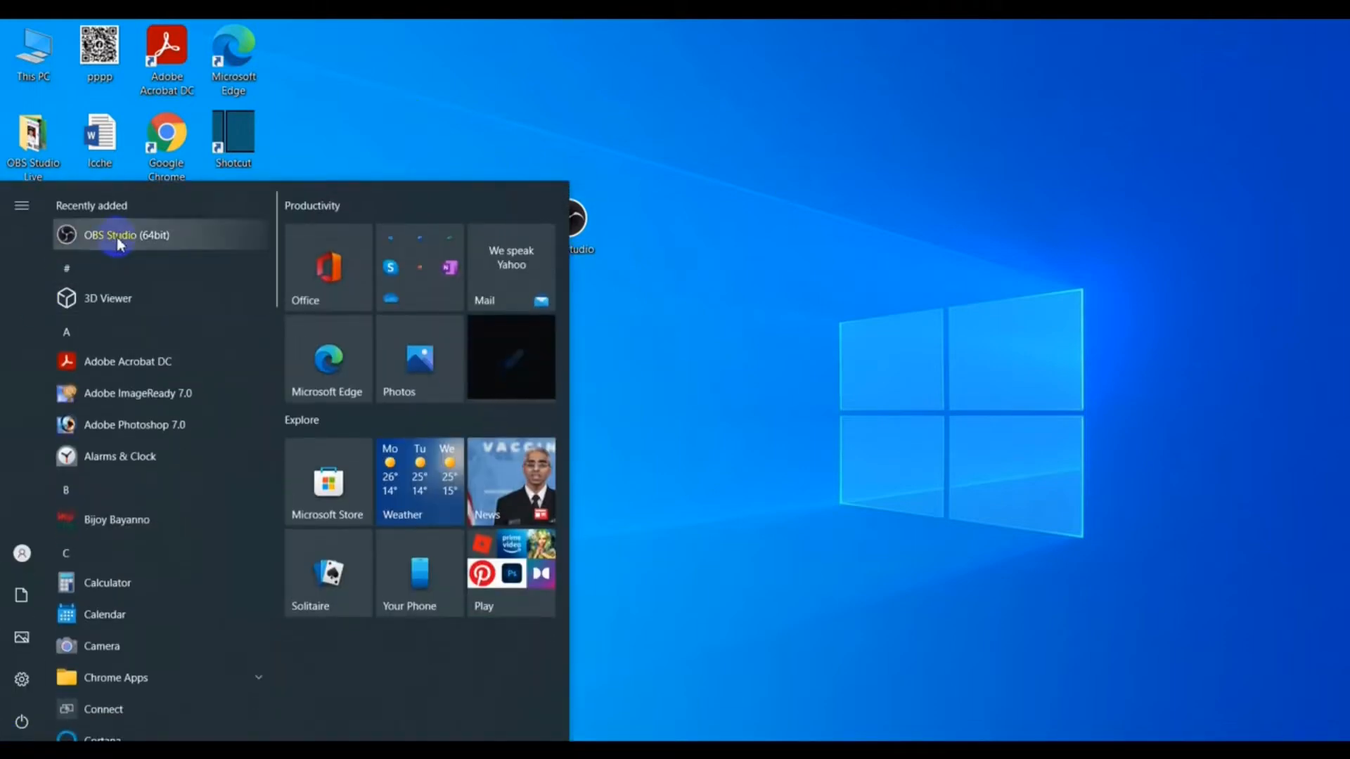
{"action": "left_click", "coordinate": [762, 418]}
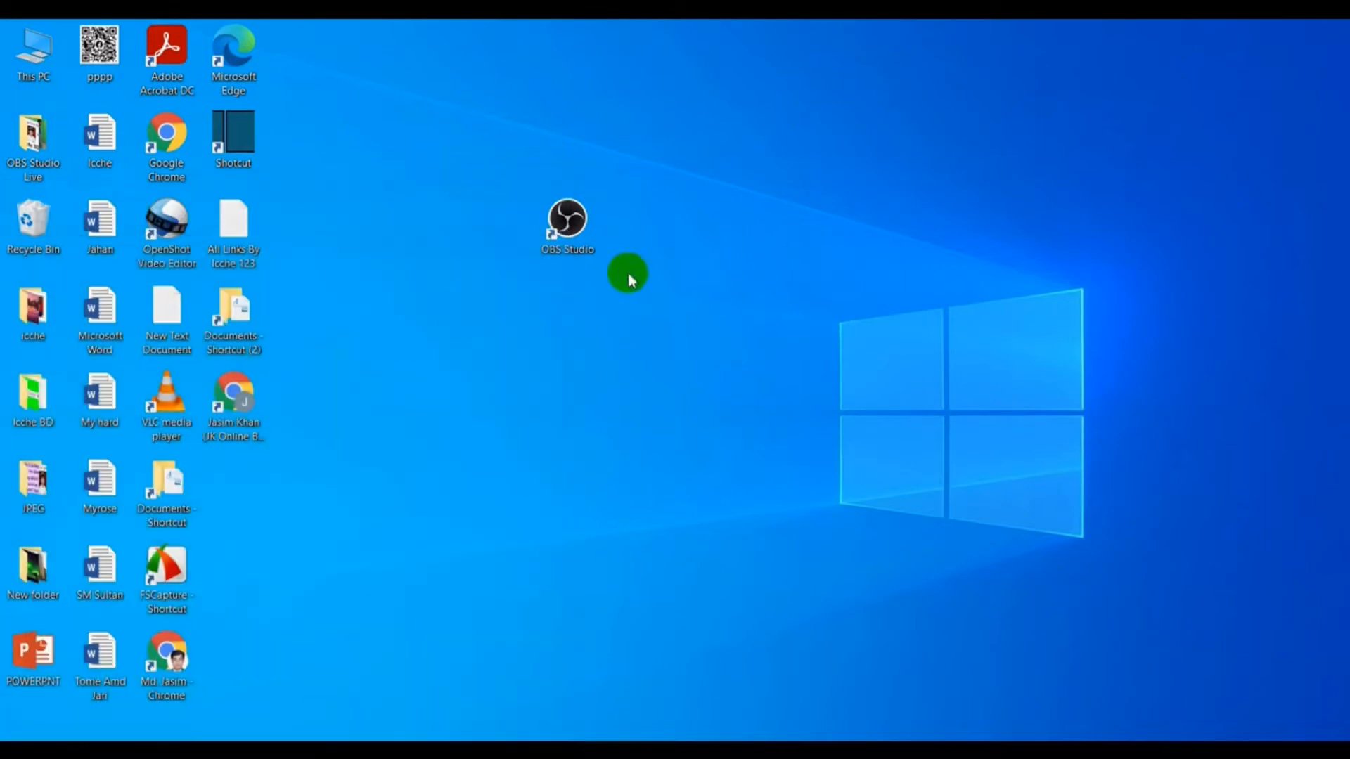
{"action": "left_click", "coordinate": [570, 245]}
{"action": "double_click", "coordinate": [571, 246]}
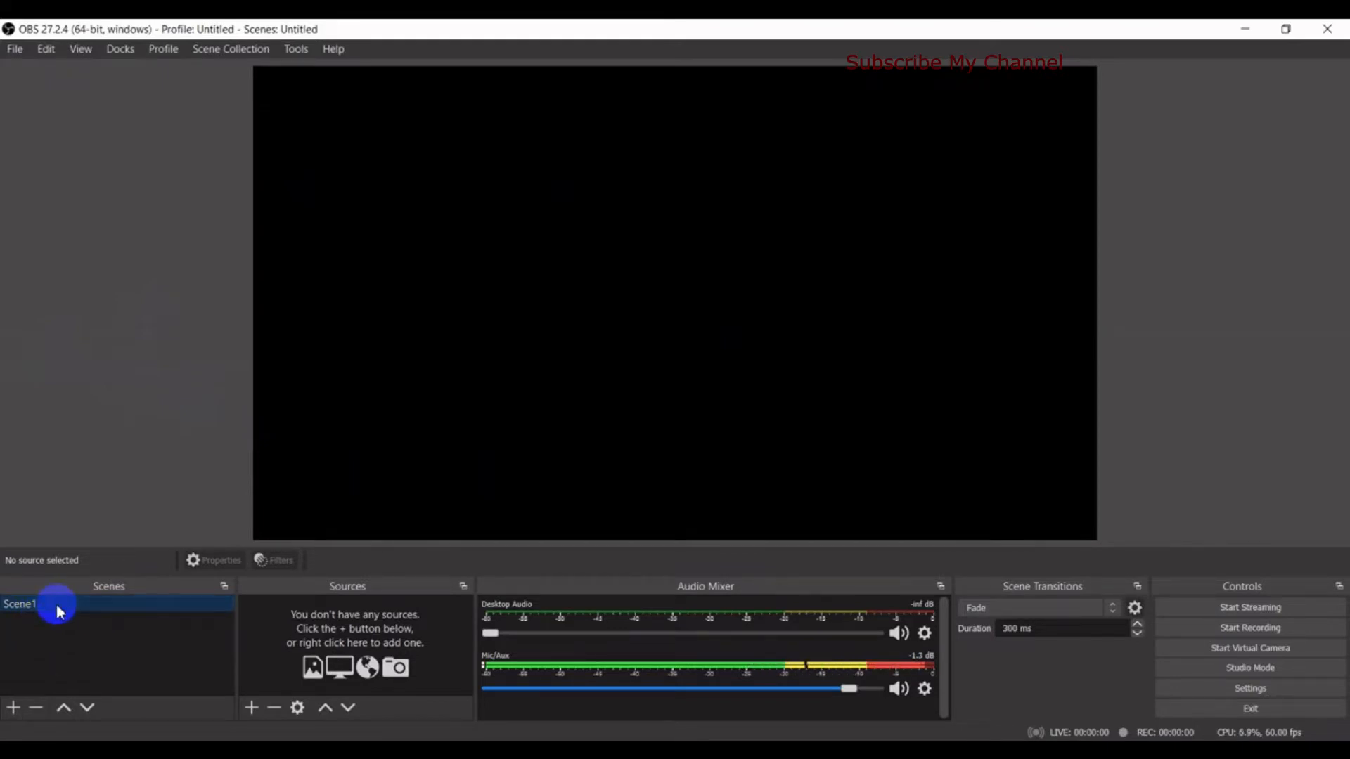
Add a second scene to the scene list with the name Scene 2
{"action": "right_click", "coordinate": [44, 640]}
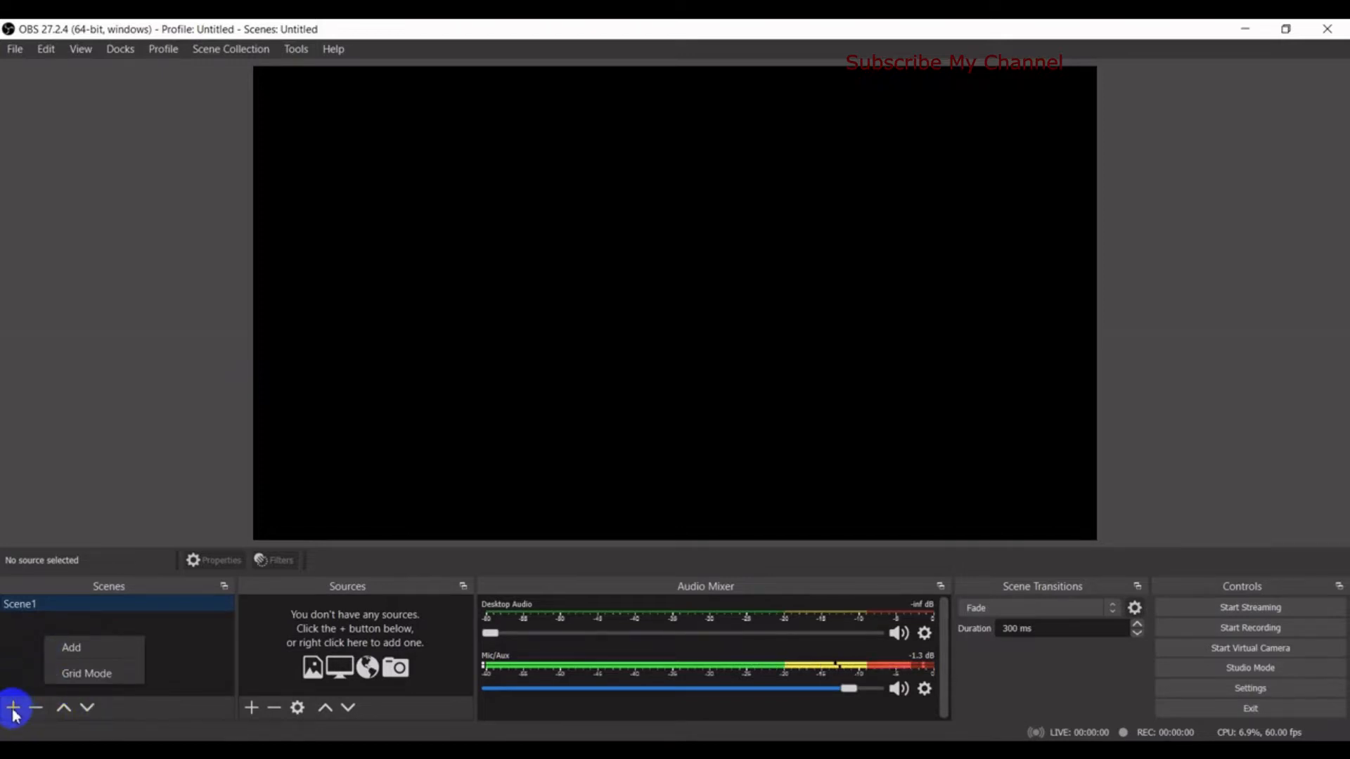
{"action": "left_click", "coordinate": [73, 646]}
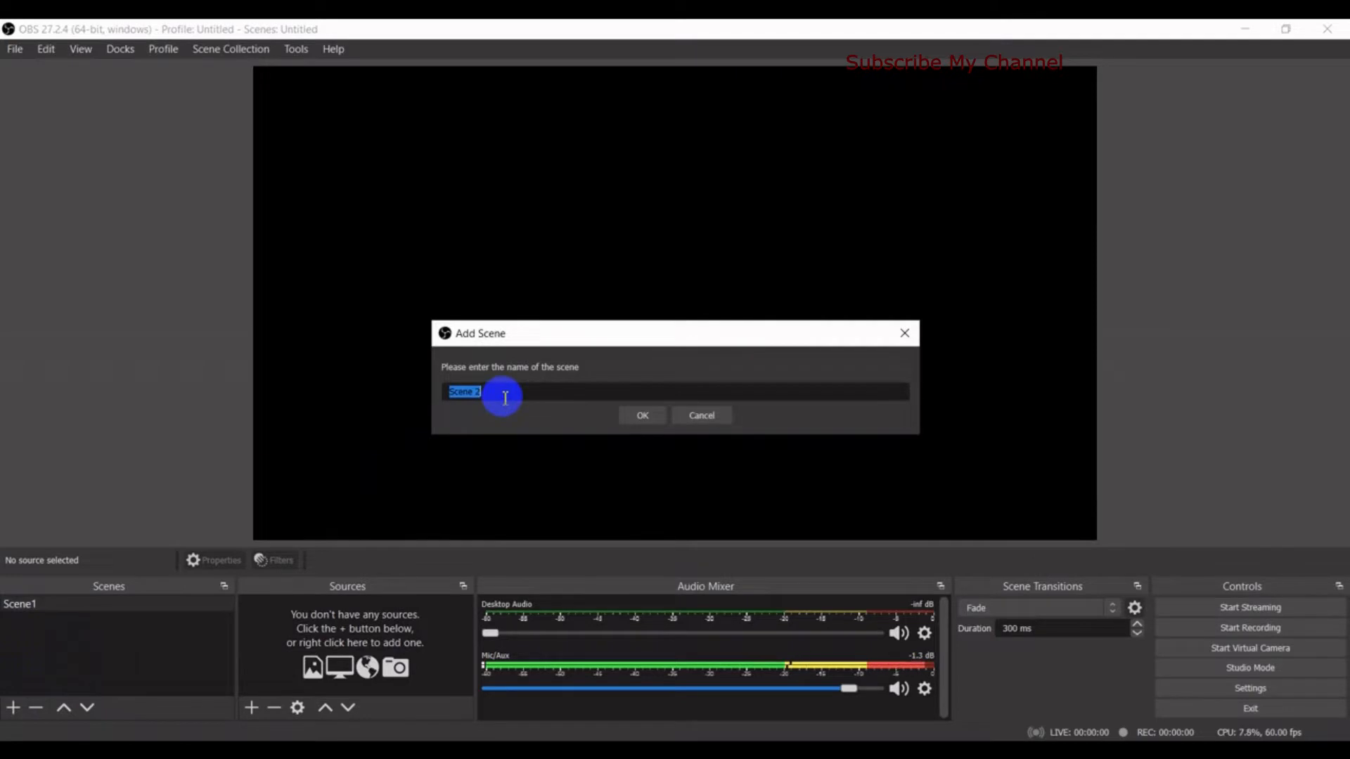
{"action": "left_click", "coordinate": [646, 422]}
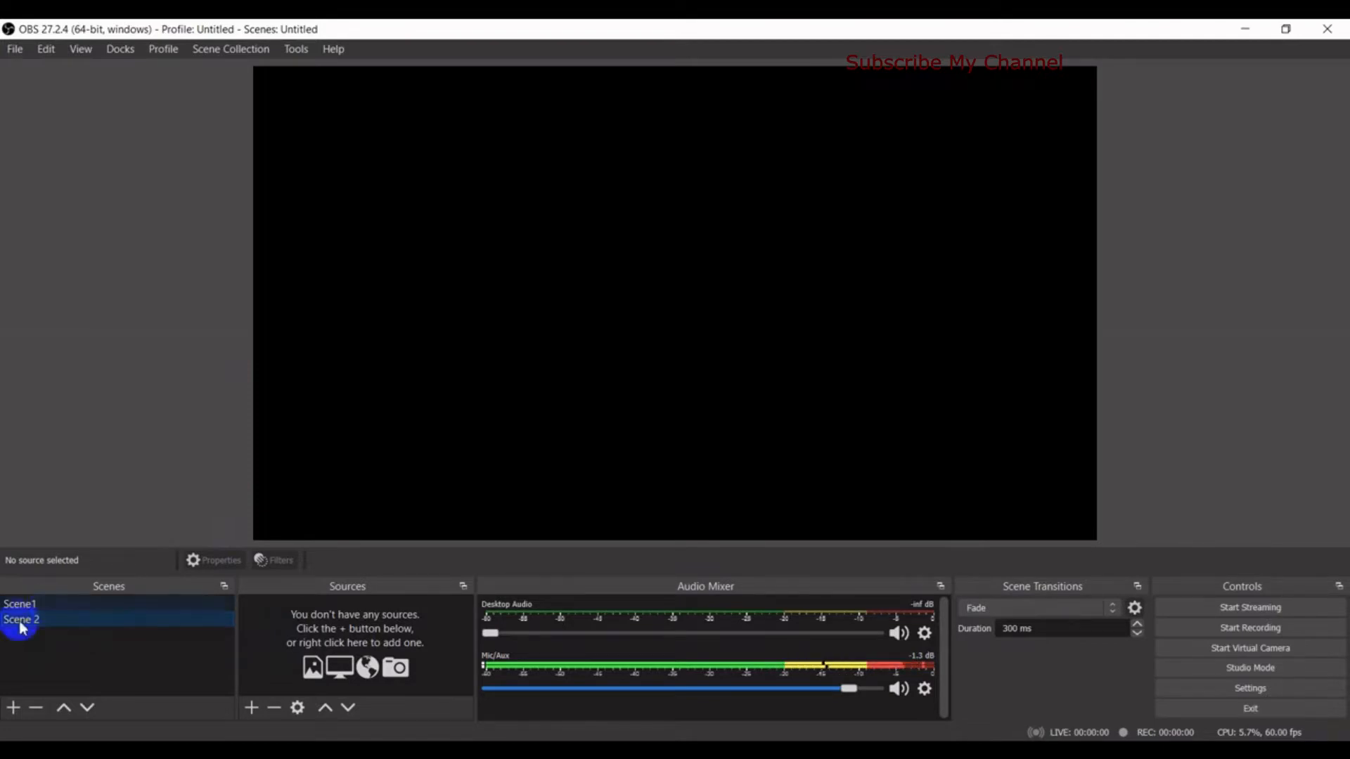
Add a new visible Image source named Image to Scene1
{"action": "left_click", "coordinate": [45, 606]}
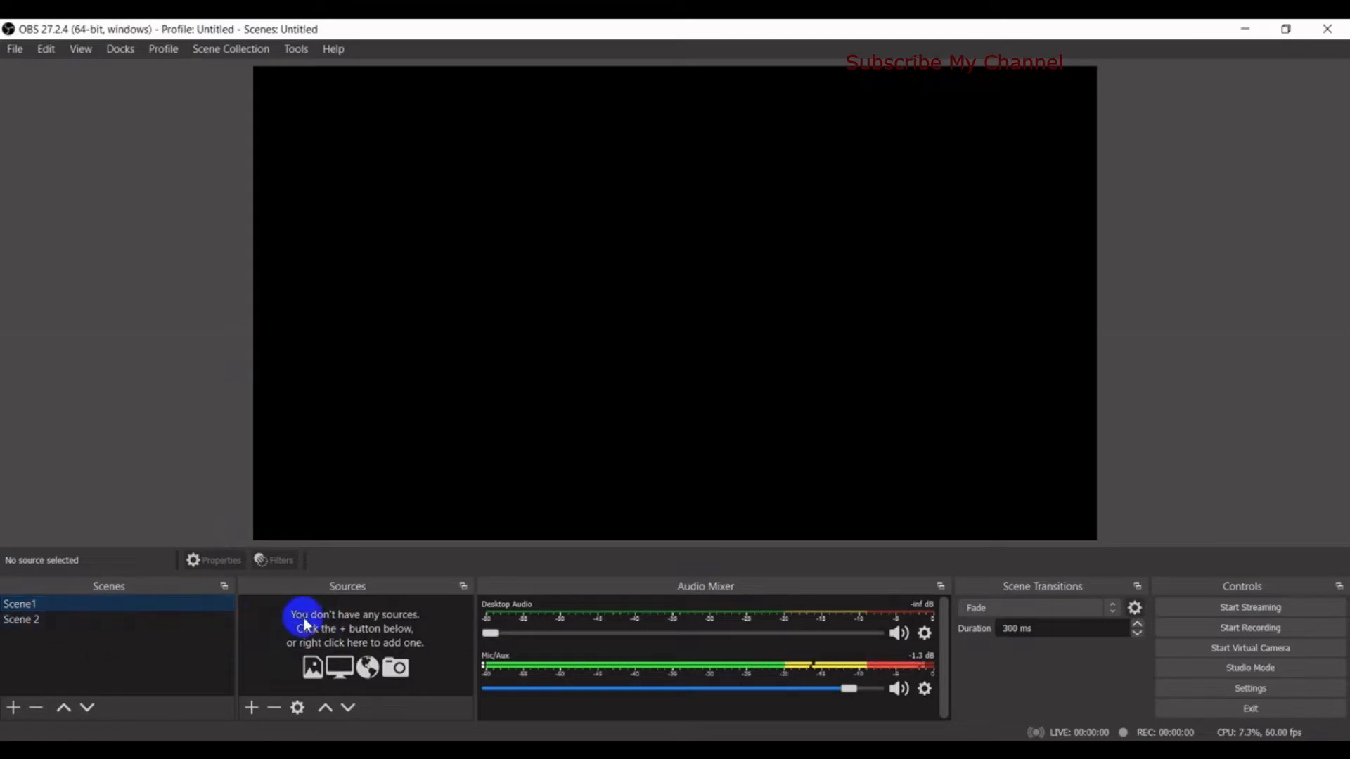
{"action": "left_click", "coordinate": [251, 709]}
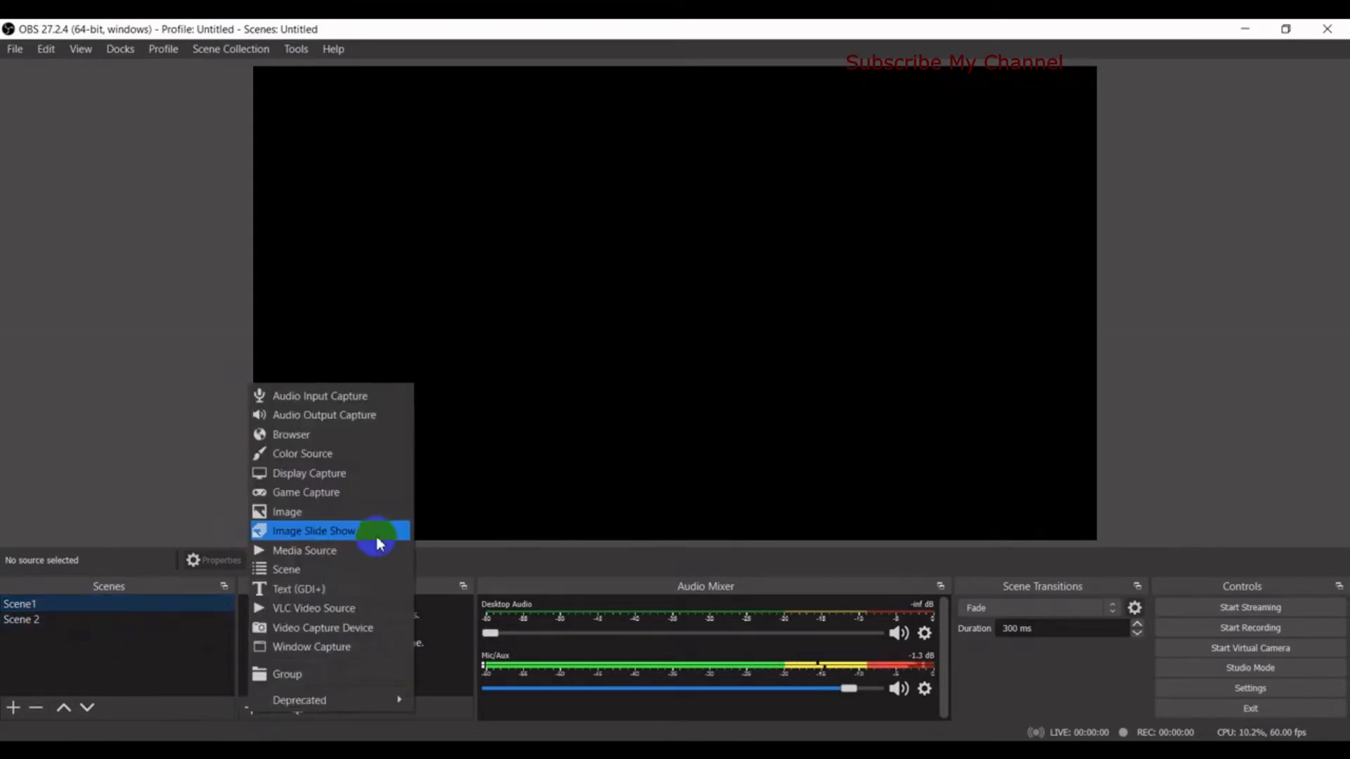
{"action": "left_click", "coordinate": [299, 513]}
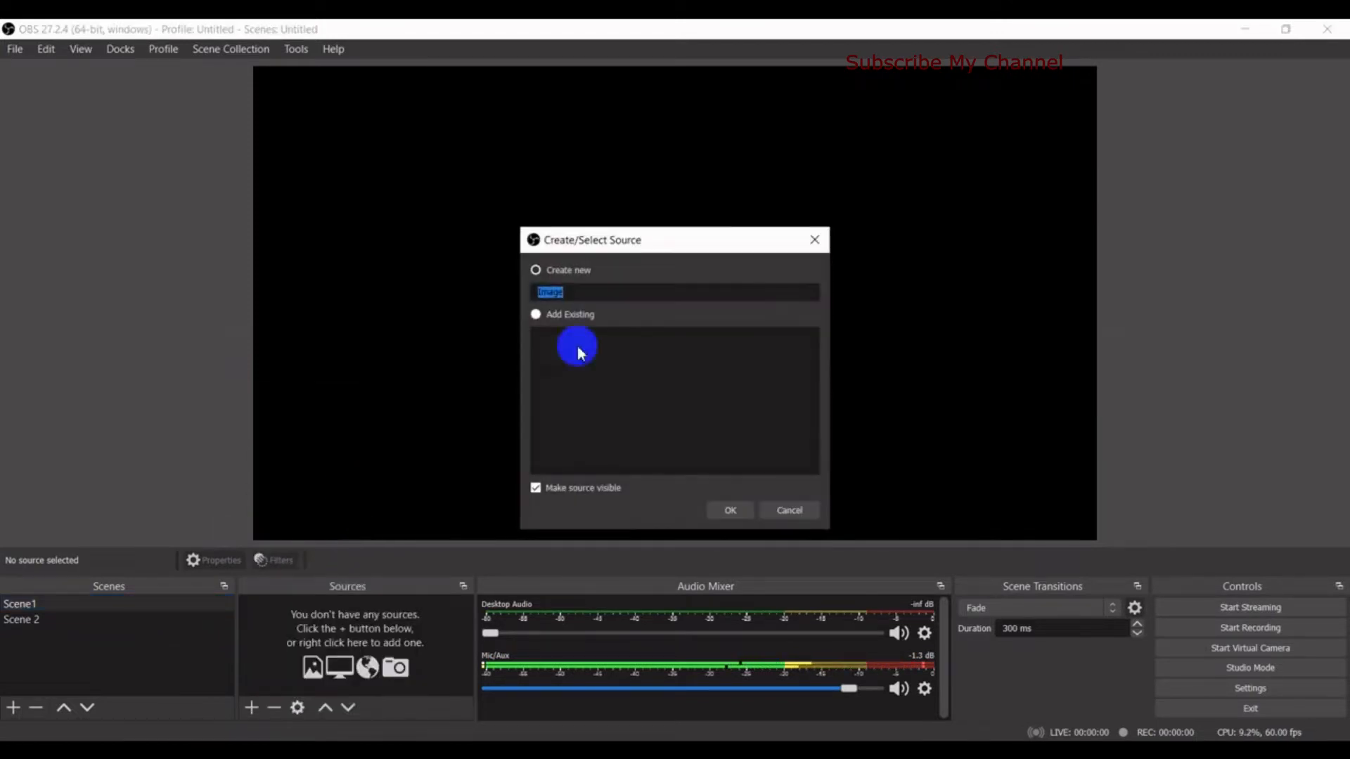
{"action": "left_click", "coordinate": [714, 513]}
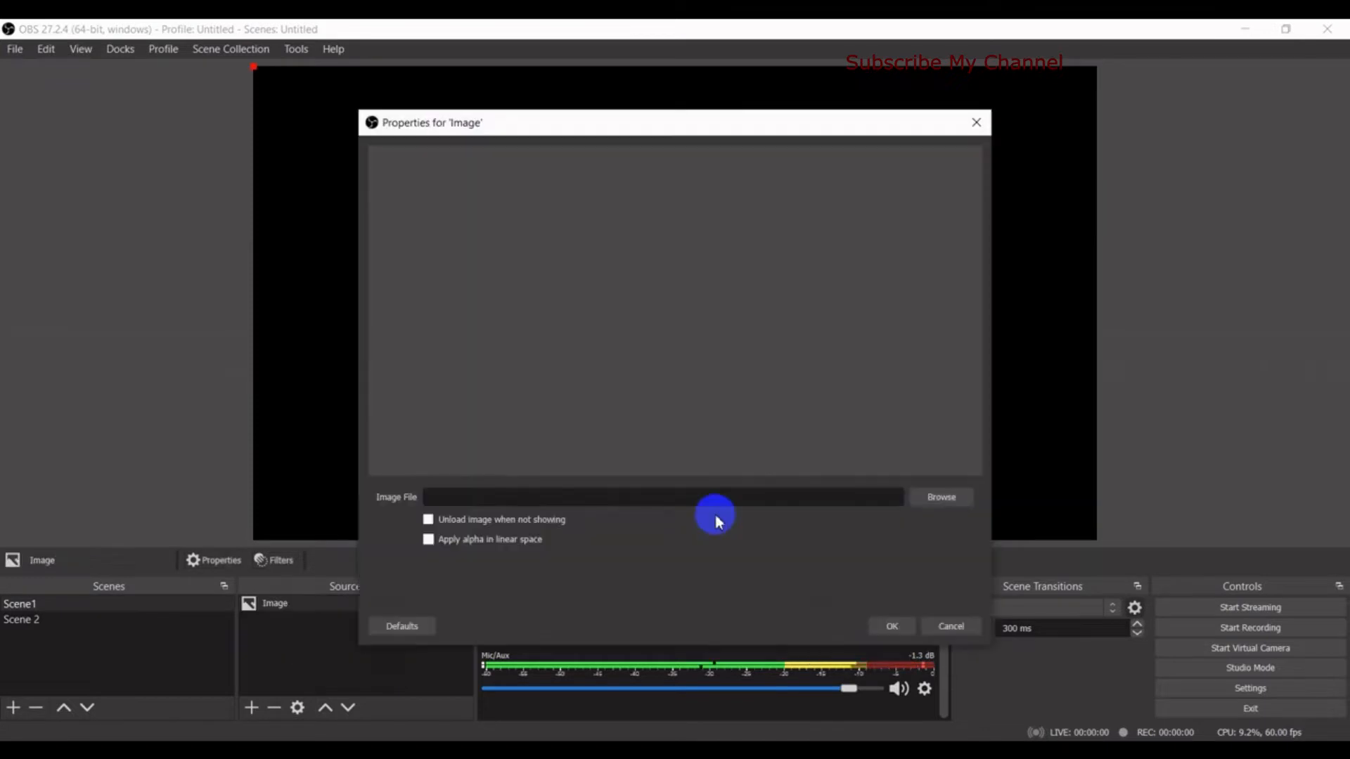
{"action": "left_click", "coordinate": [428, 520]}
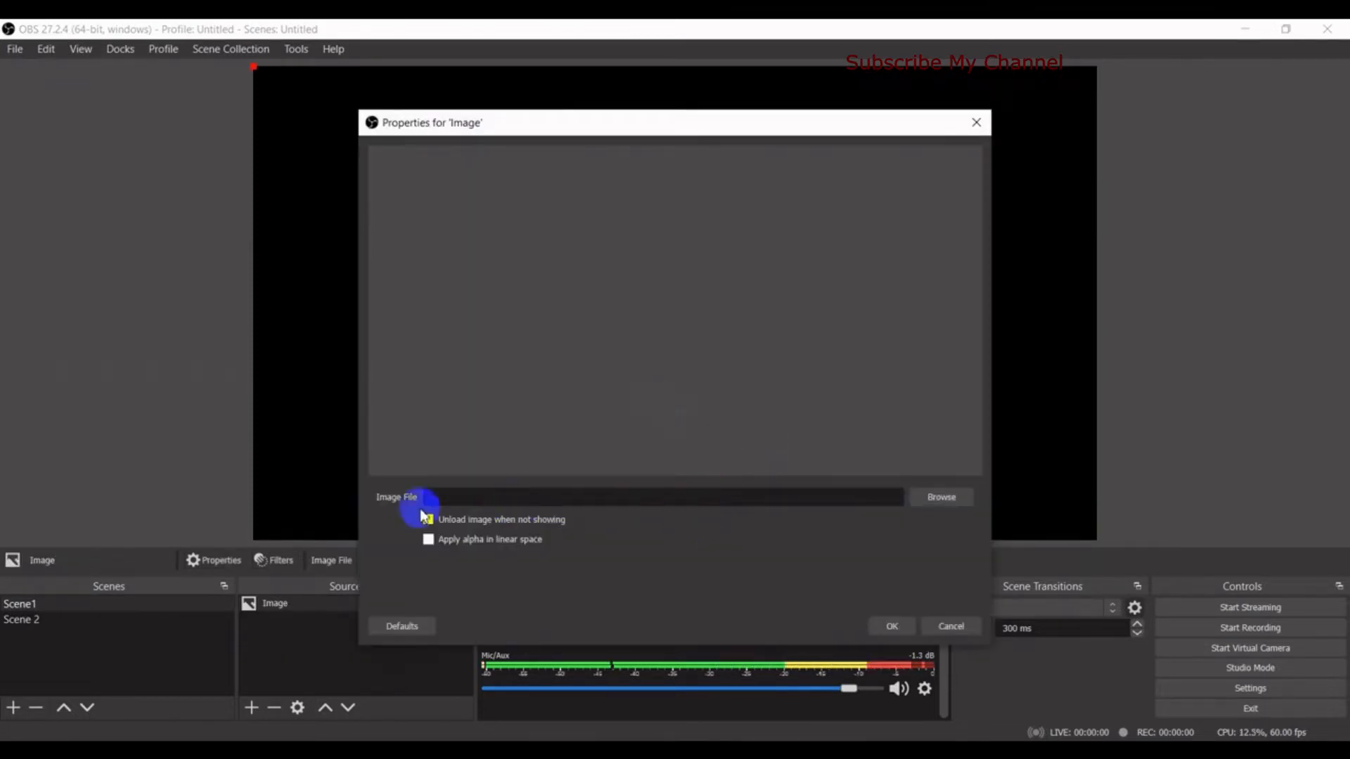
Load Welcome Image from the OBS Studio Live folder on the Desktop into the Image source and accept its properties
{"action": "left_click", "coordinate": [945, 503]}
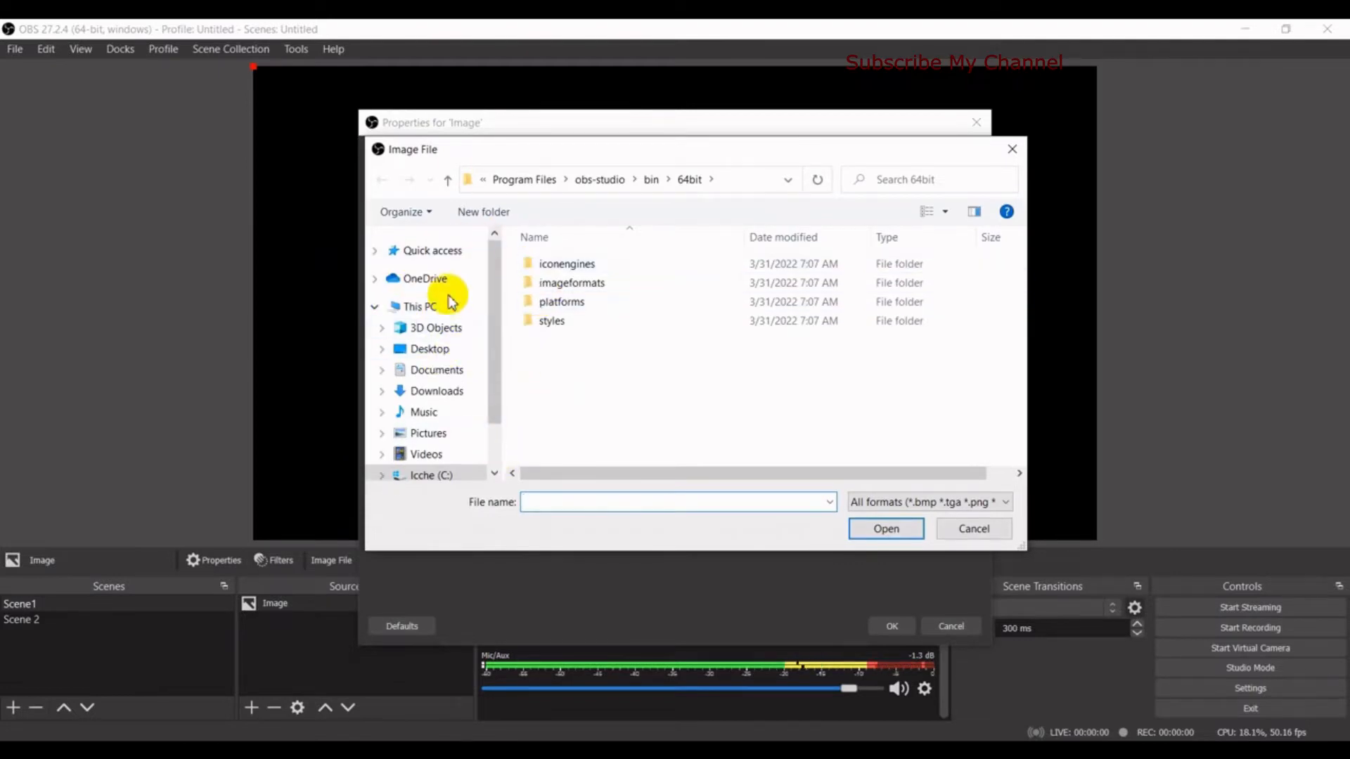
{"action": "left_click", "coordinate": [448, 351]}
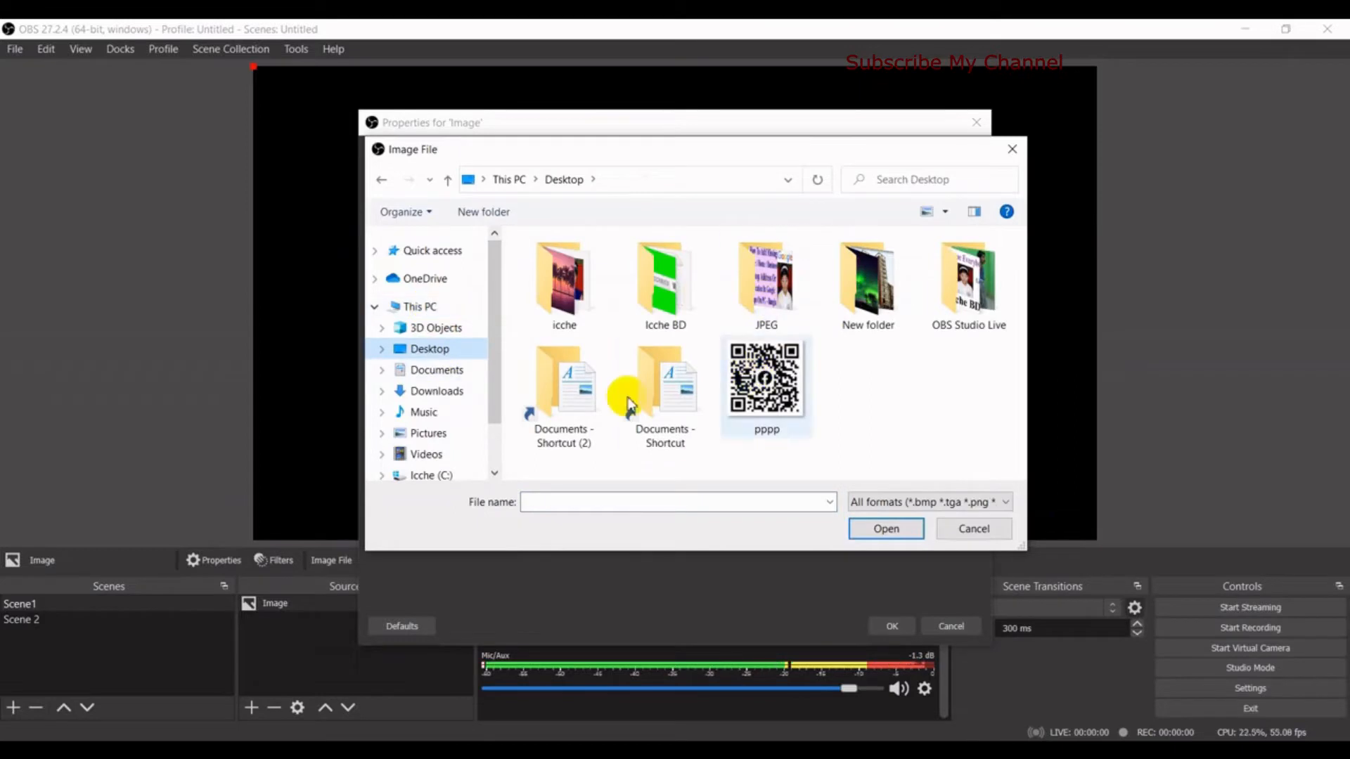
{"action": "left_click", "coordinate": [966, 325]}
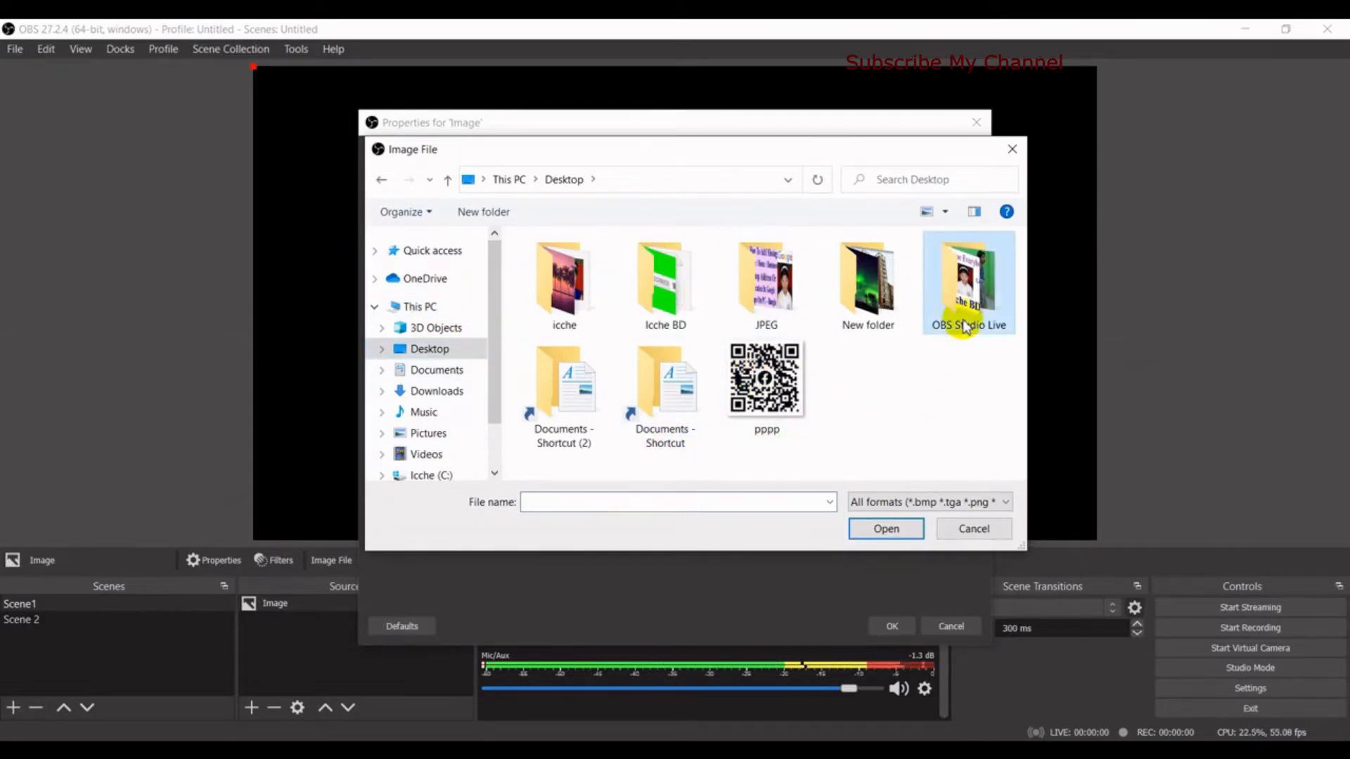
{"action": "double_click", "coordinate": [967, 325]}
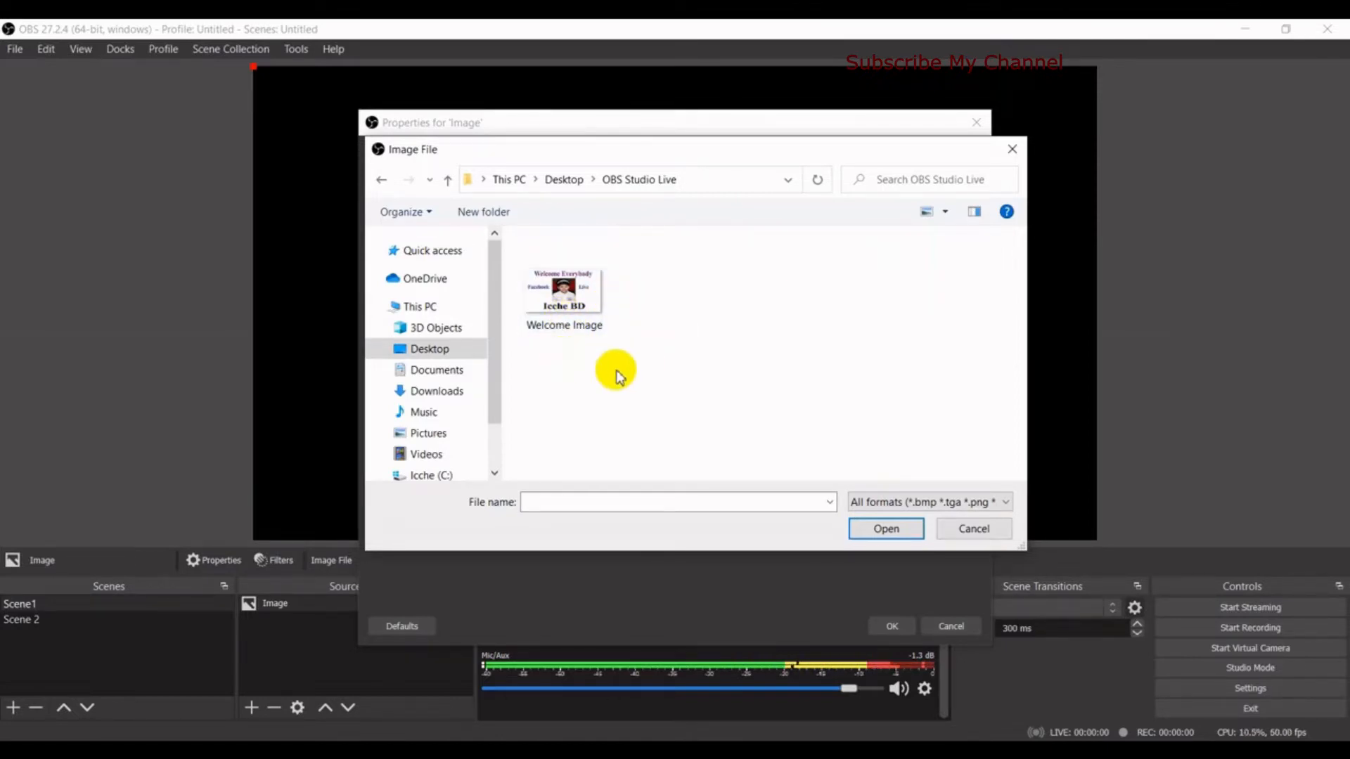
{"action": "left_click", "coordinate": [589, 302]}
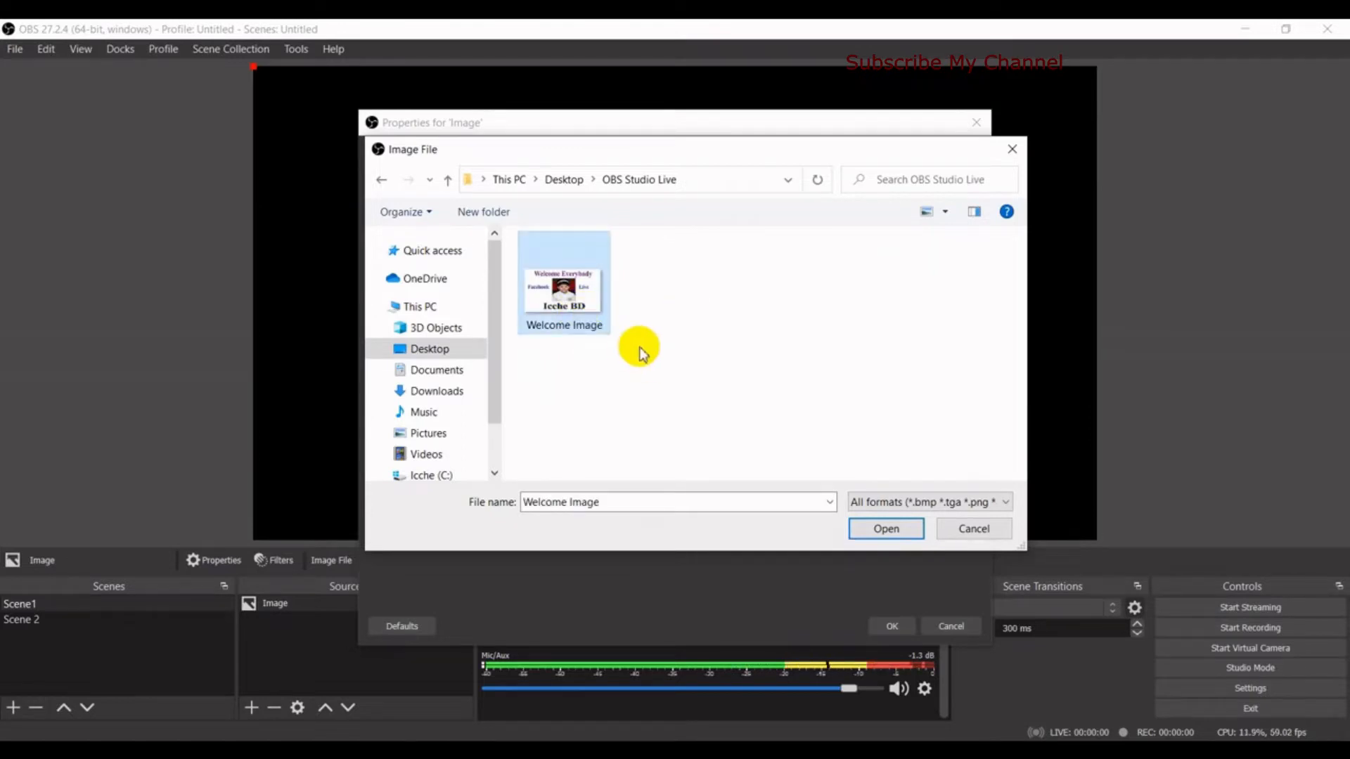
{"action": "left_click", "coordinate": [879, 530]}
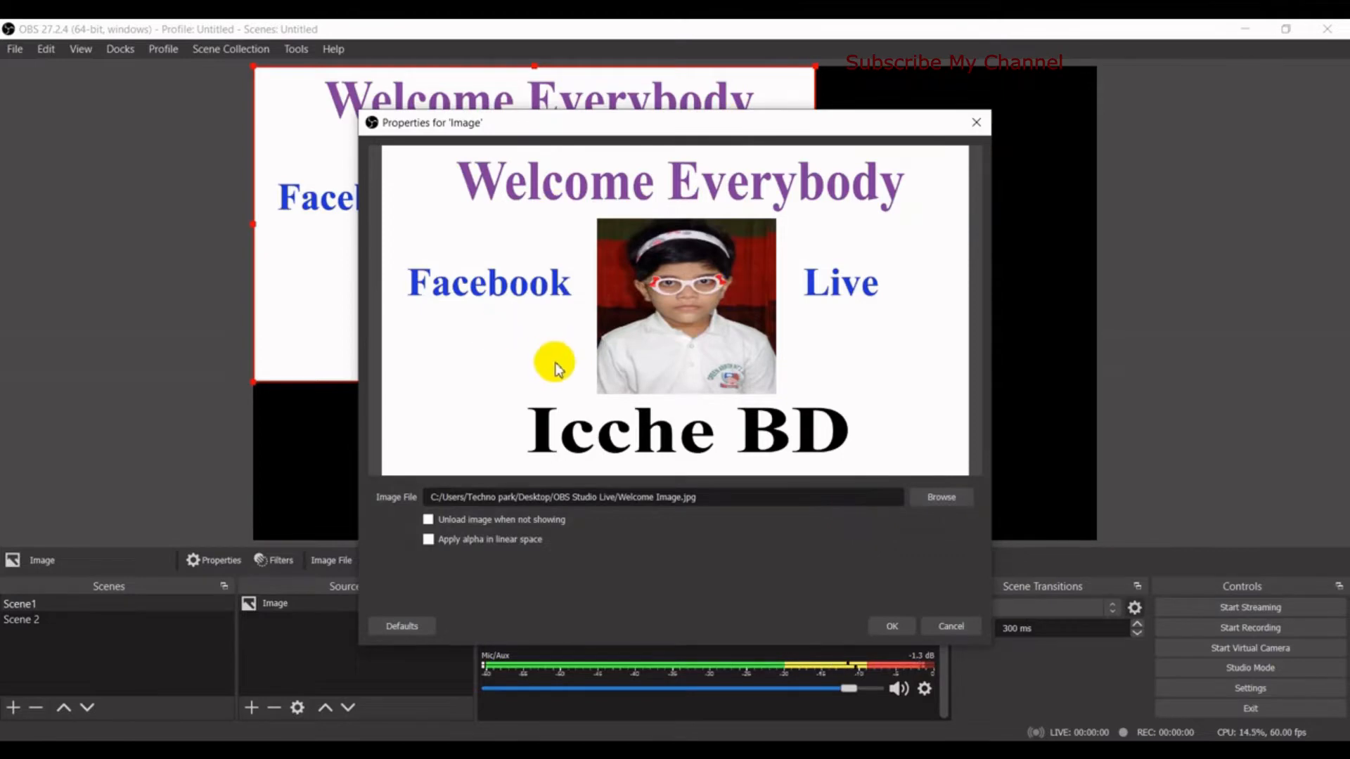
{"action": "left_click", "coordinate": [890, 626]}
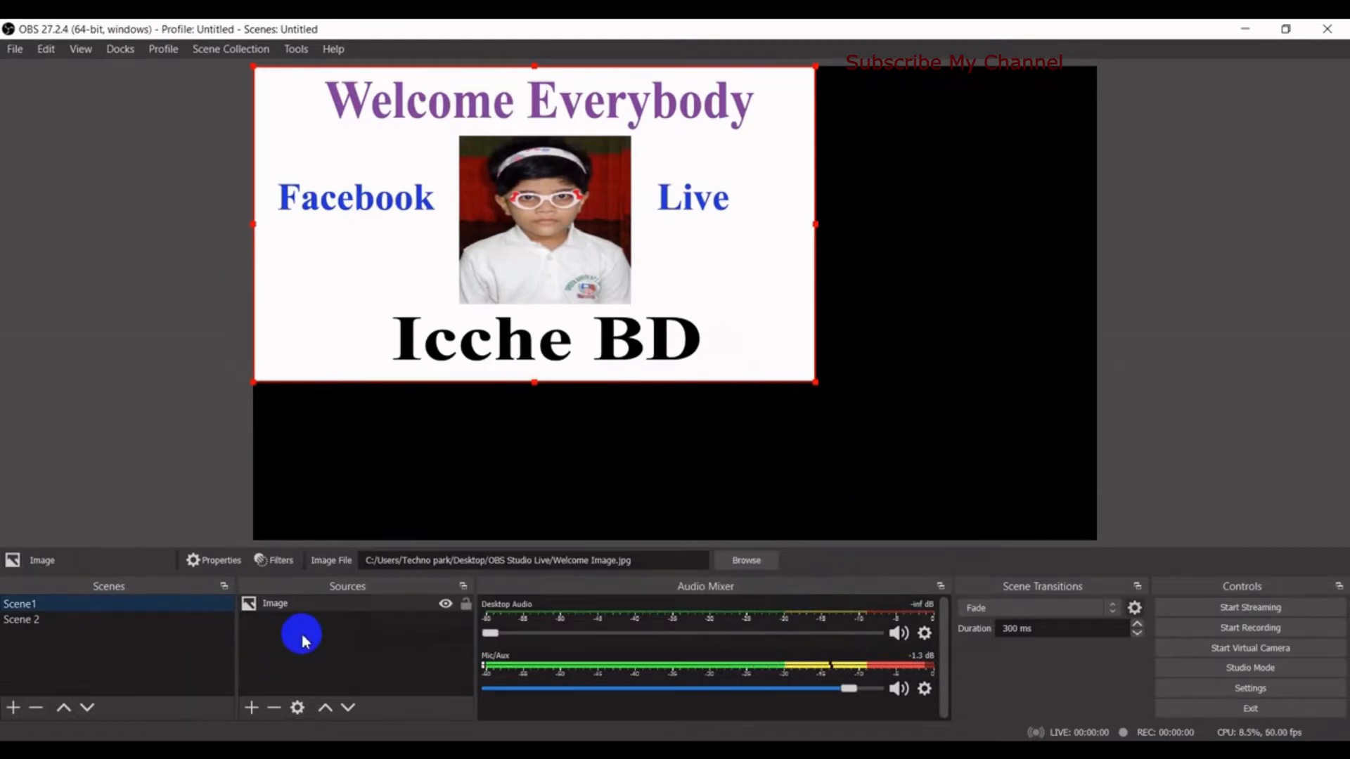
Add a new visible Media Source with the default name to Scene 2
{"action": "left_click", "coordinate": [26, 630]}
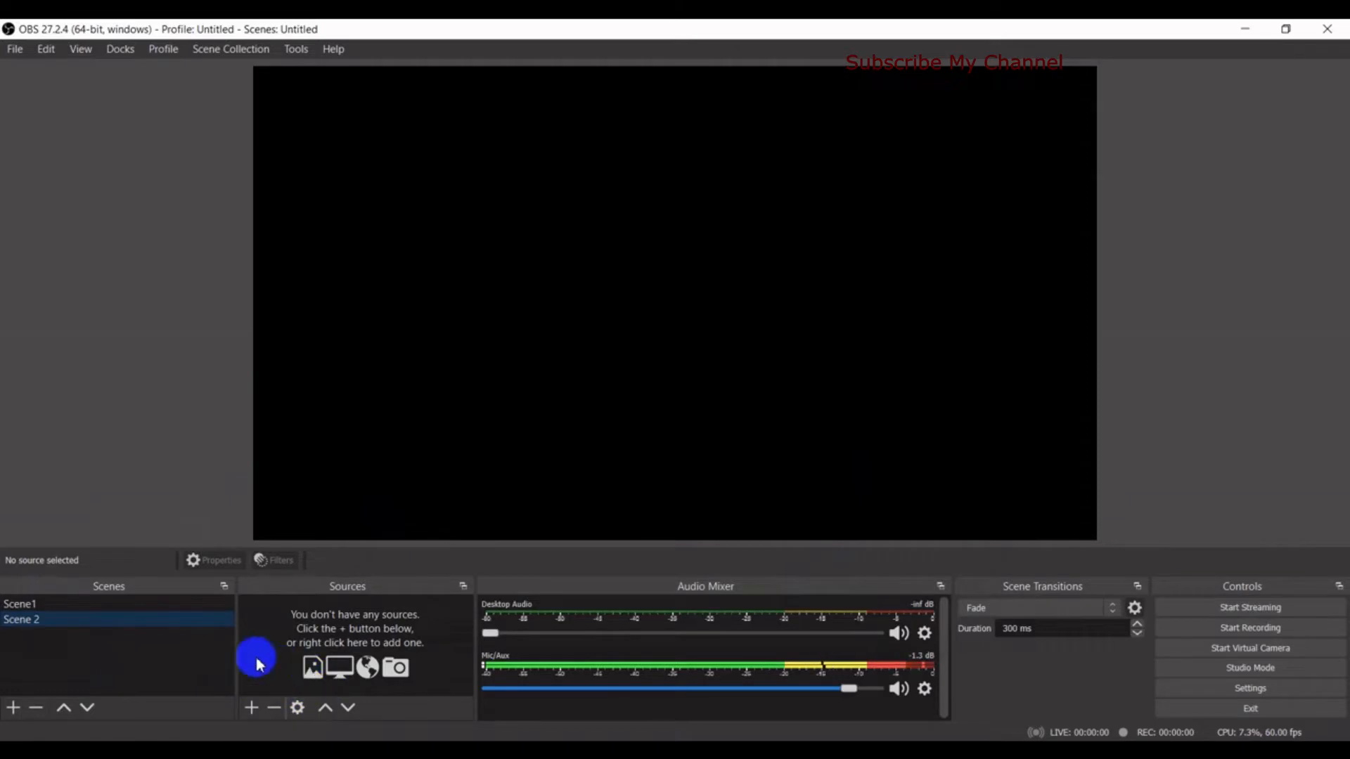
{"action": "left_click", "coordinate": [253, 708]}
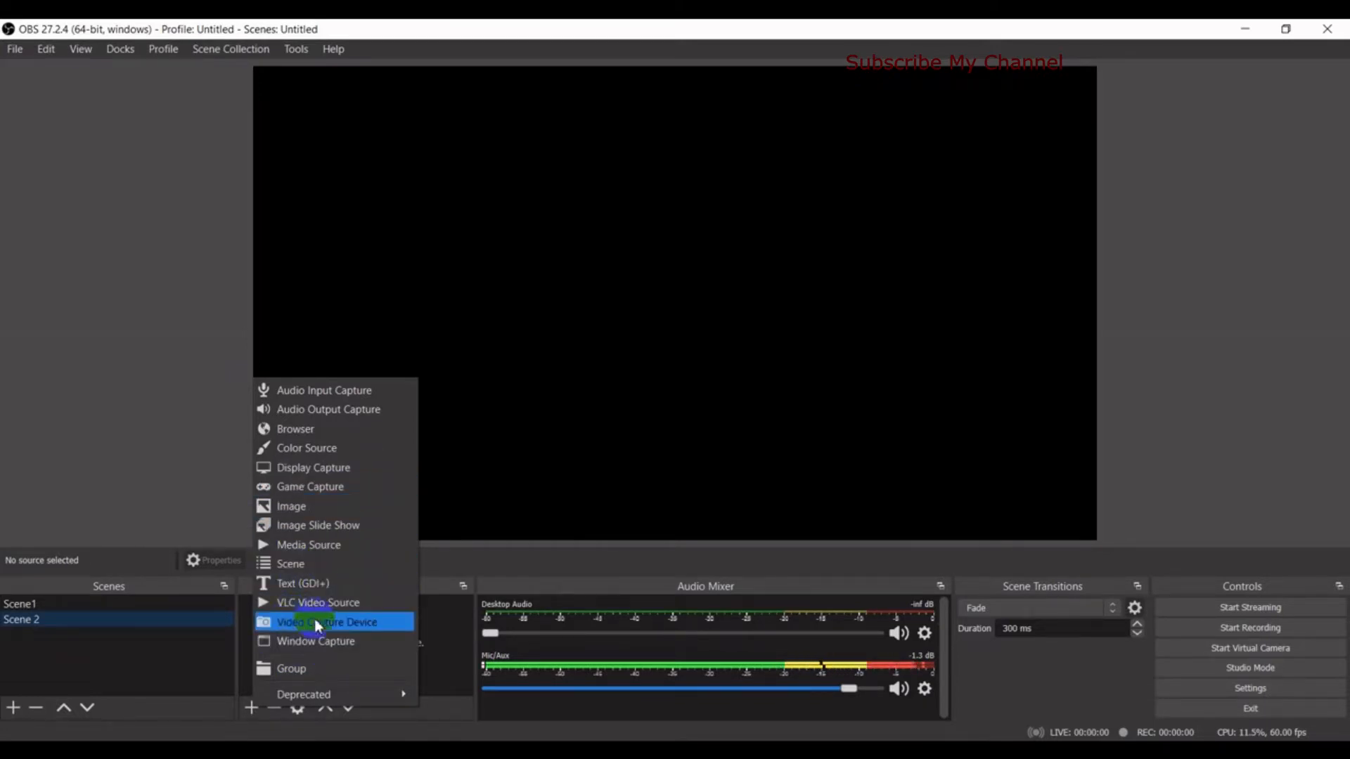
{"action": "left_click", "coordinate": [341, 550]}
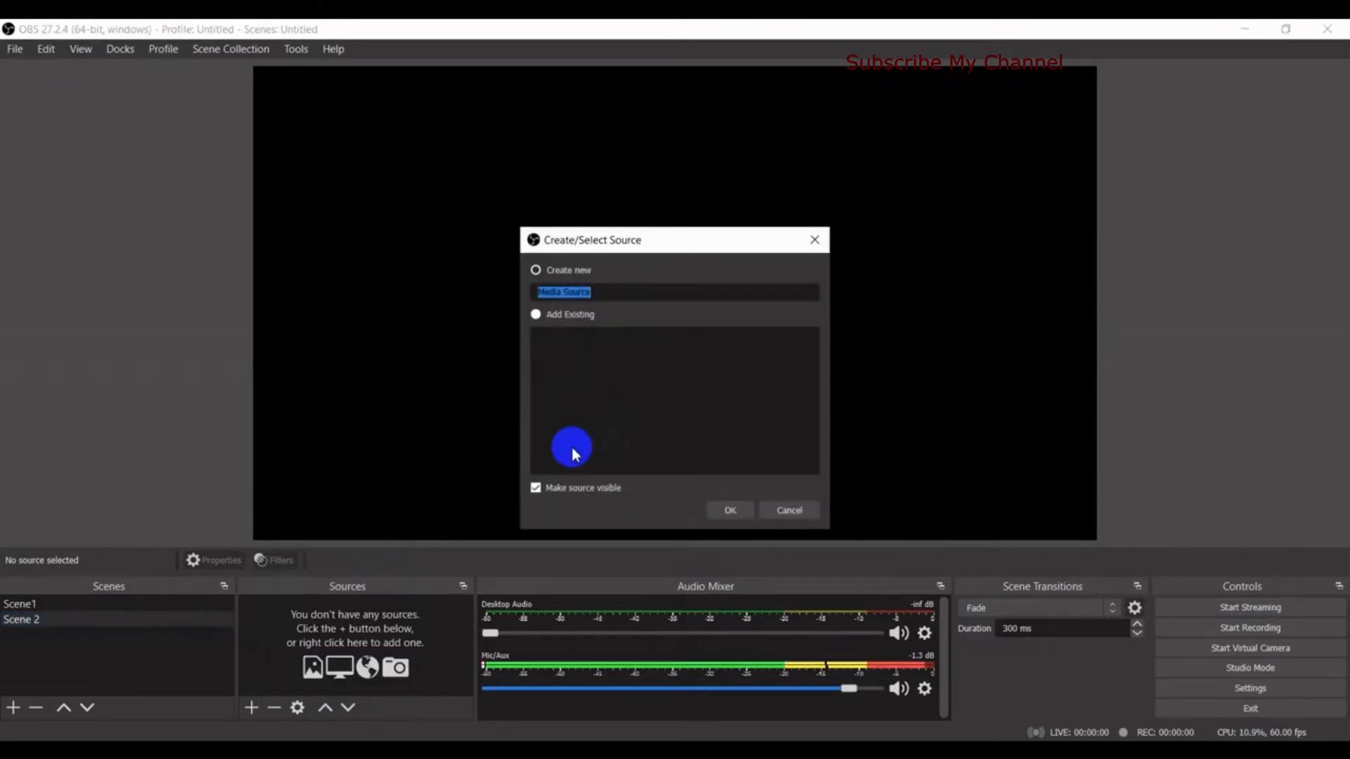
{"action": "left_click", "coordinate": [728, 511]}
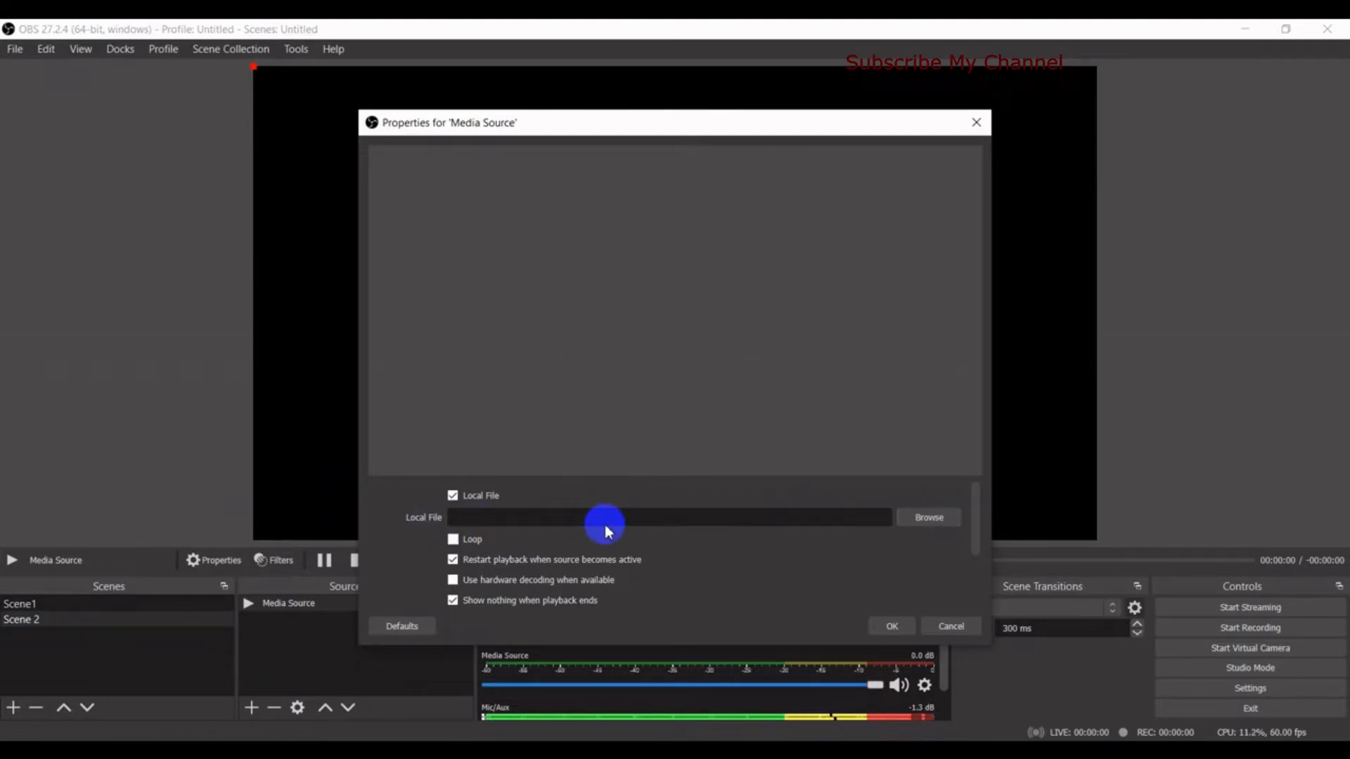
Set the Media Source's local file to the Icche Dance video from the OBS Studio Live folder and accept its properties
{"action": "left_click", "coordinate": [921, 524]}
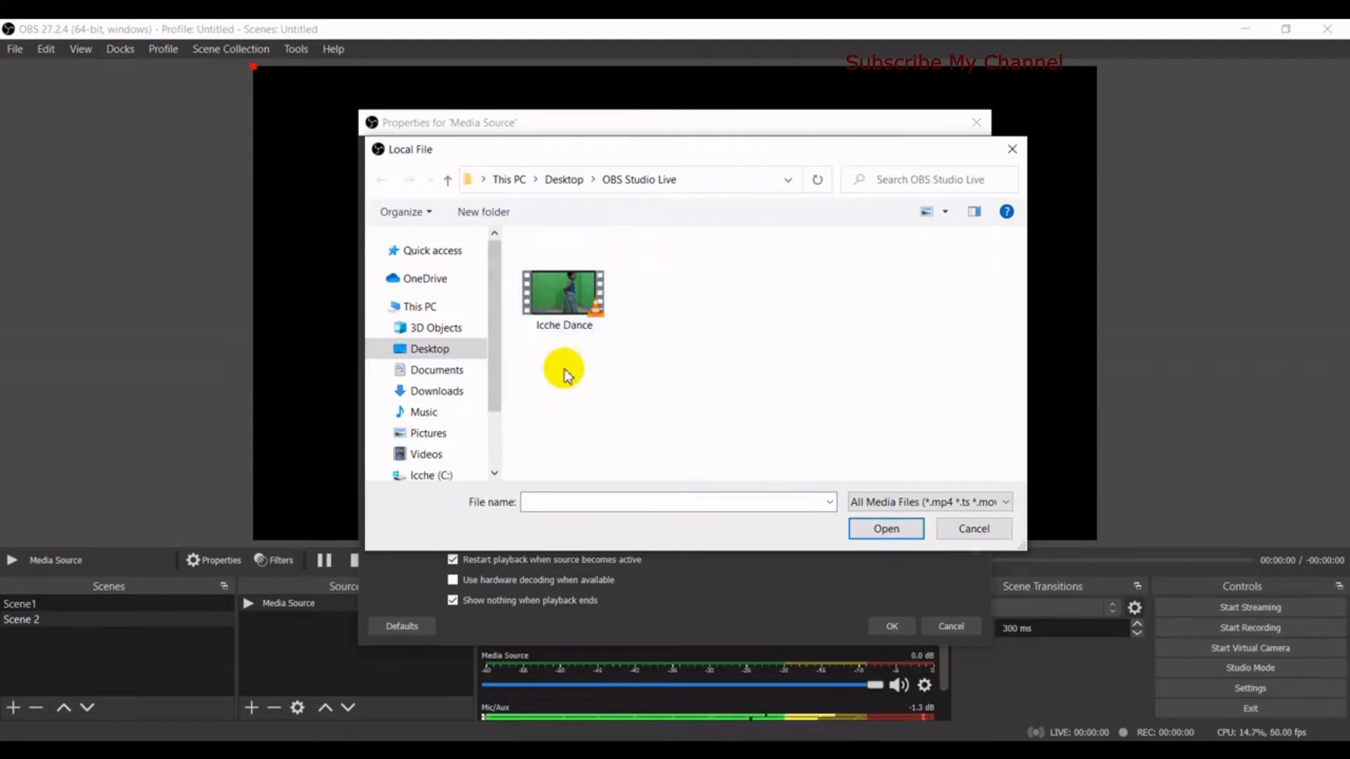
{"action": "left_click", "coordinate": [581, 322]}
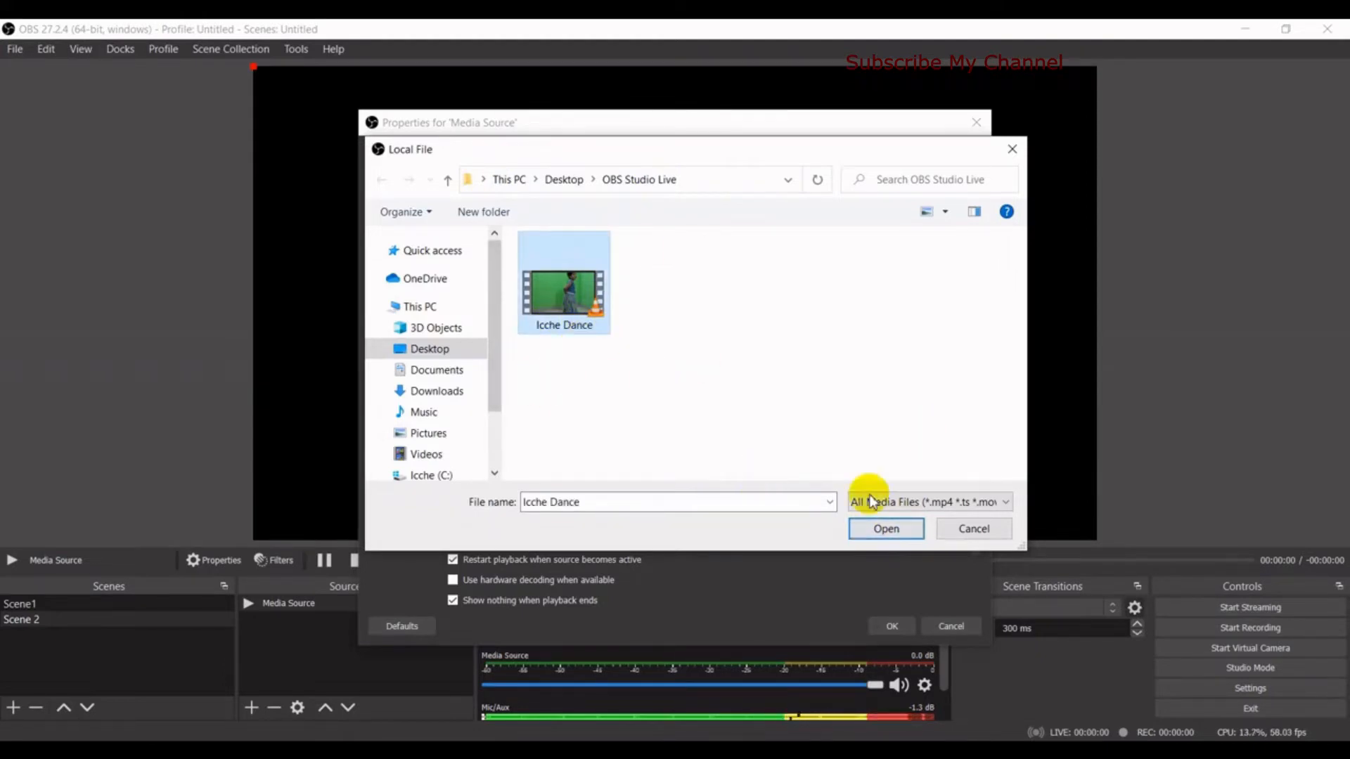
{"action": "left_click", "coordinate": [881, 531]}
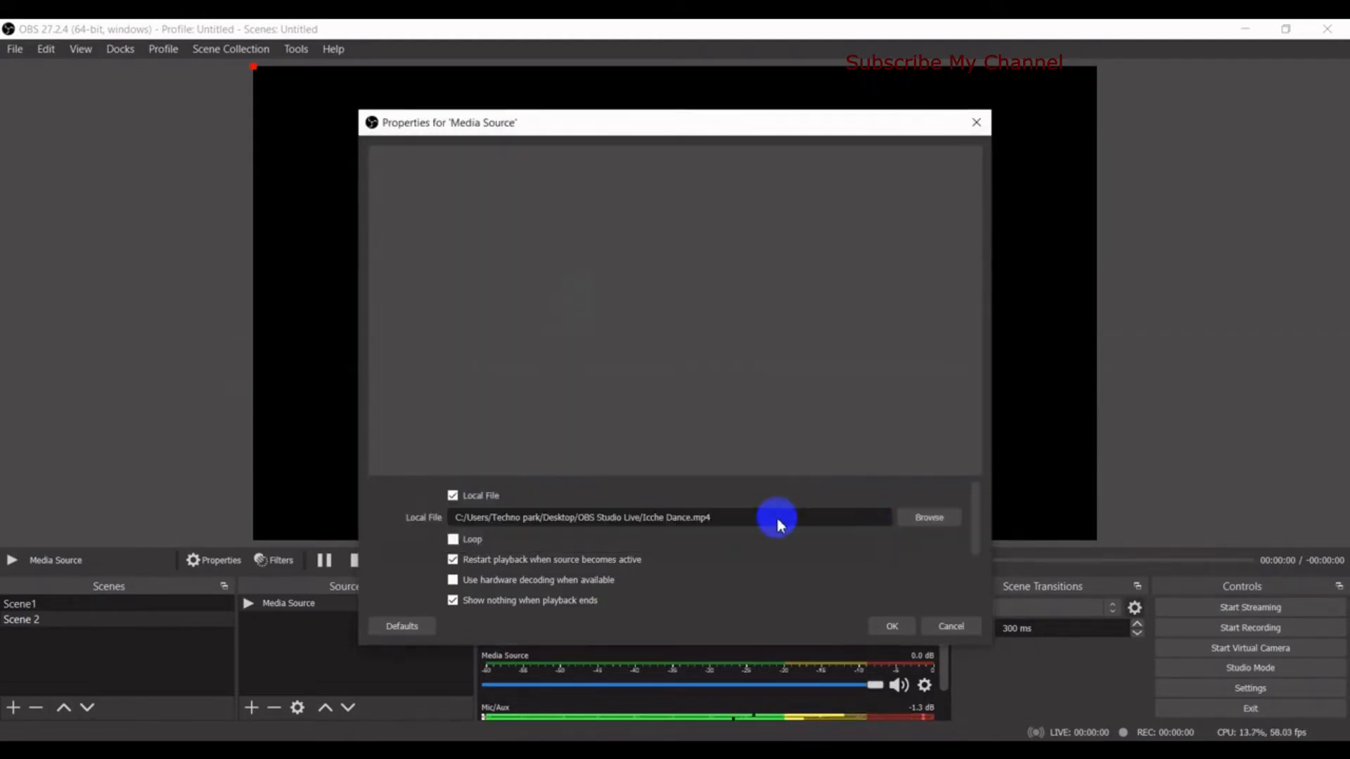
{"action": "left_click", "coordinate": [888, 624]}
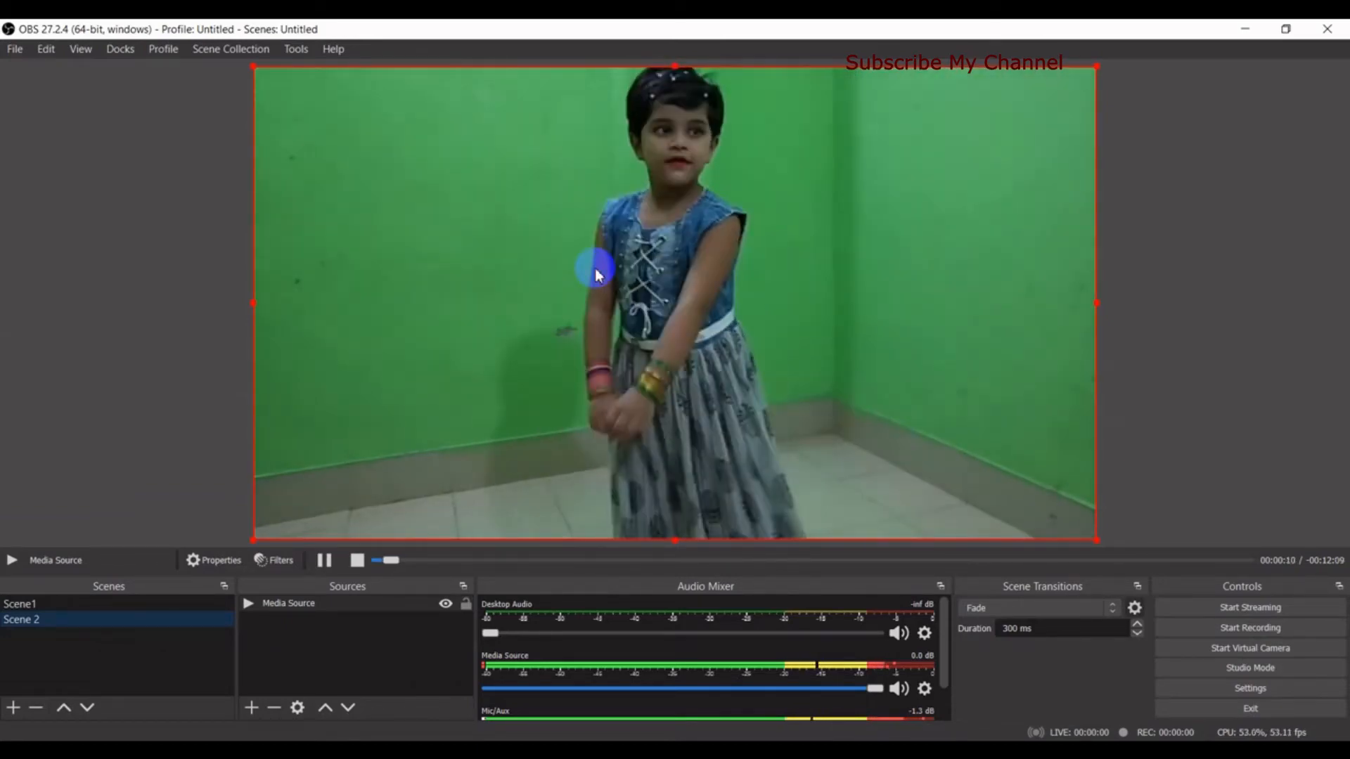
Enlarge the welcome image in Scene1 so that it fills the whole canvas
{"action": "left_click", "coordinate": [34, 604]}
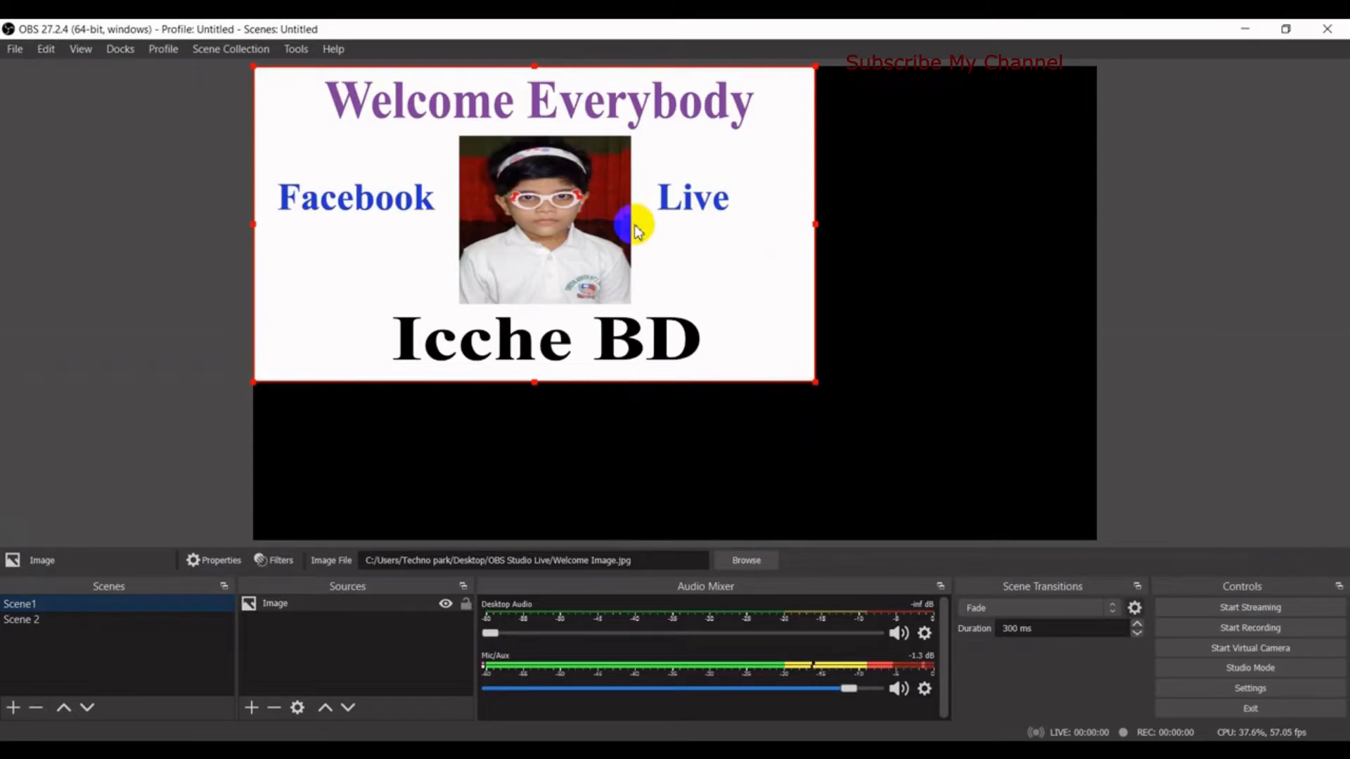
{"action": "left_click_drag", "start_coordinate": [830, 392], "coordinate": [1095, 529]}
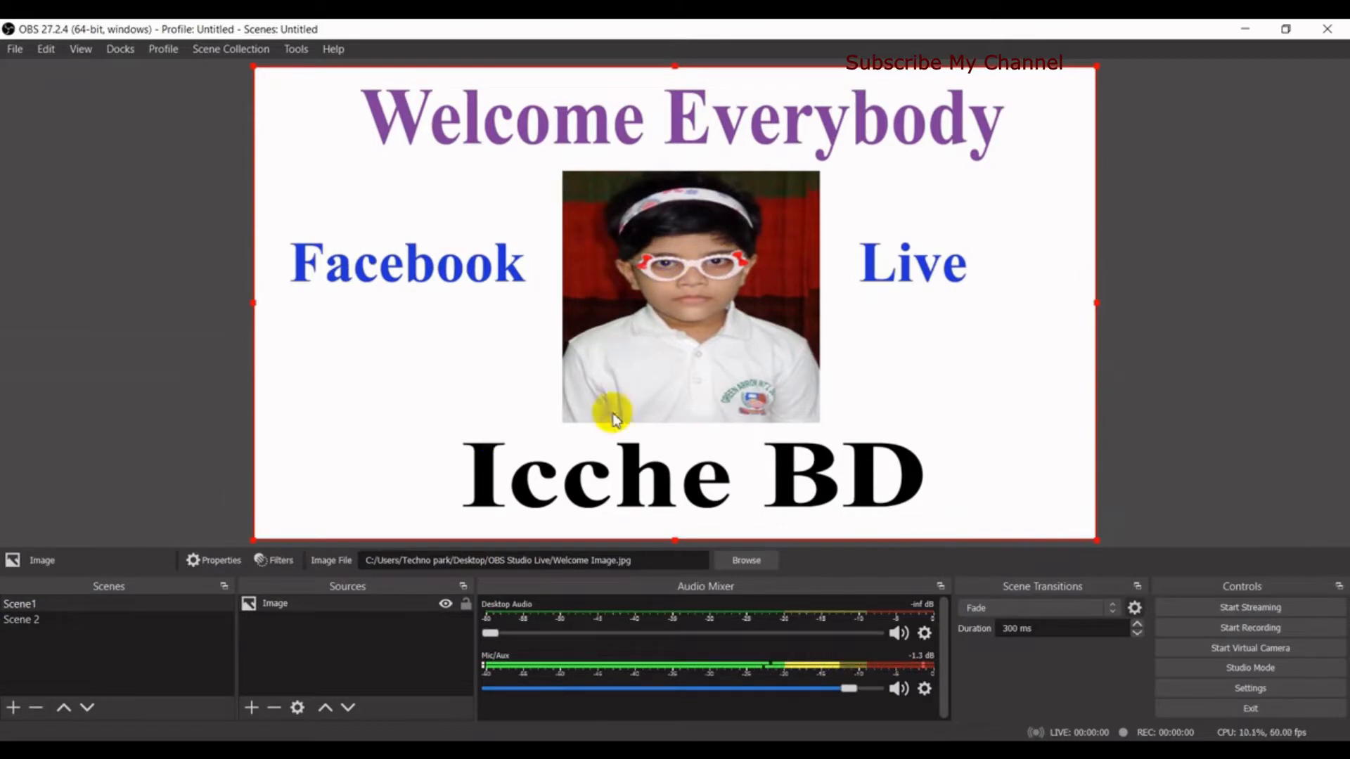
Switch to Scene 2 and mute its Desktop Audio and Mic/Aux channels
{"action": "left_click", "coordinate": [36, 642]}
{"action": "left_click", "coordinate": [20, 622]}
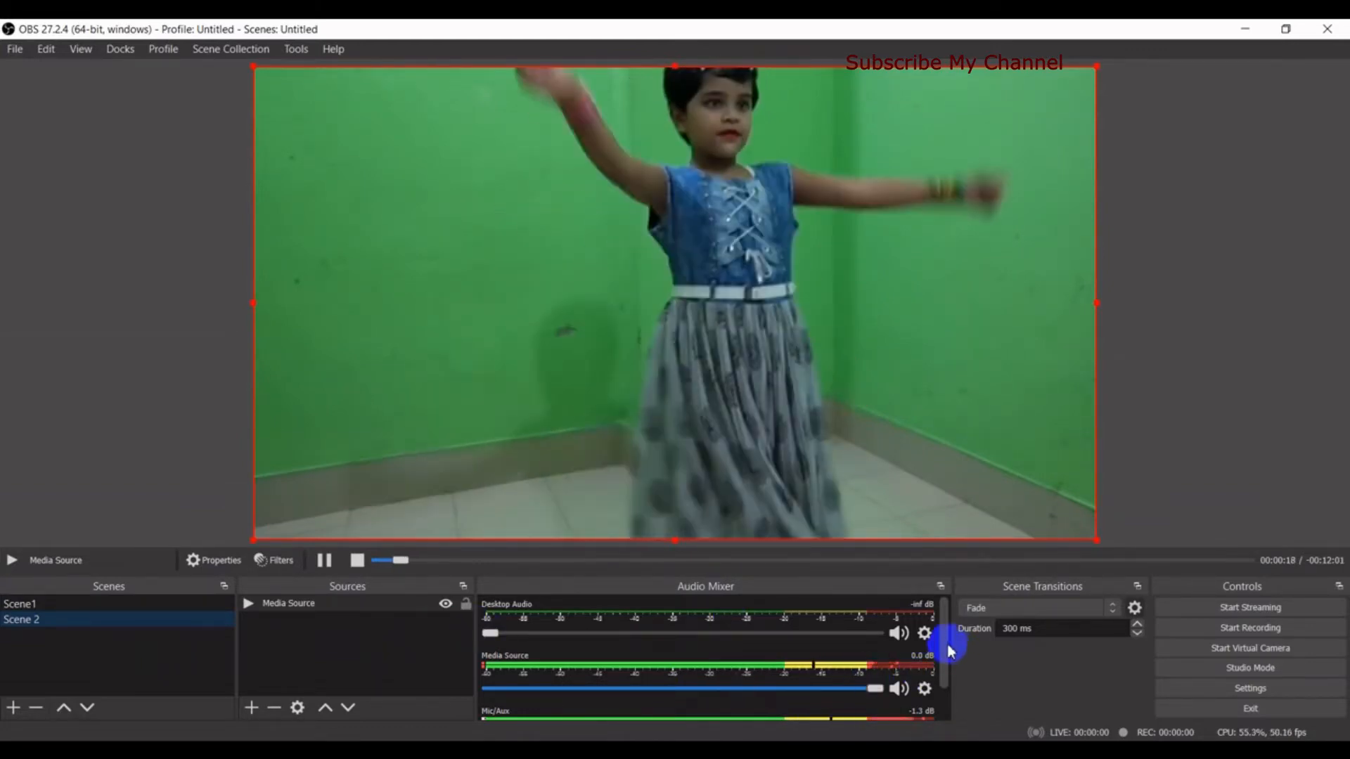
{"action": "scroll", "coordinate": [945, 642], "scroll_direction": "down", "scroll_amount": 2}
{"action": "scroll", "coordinate": [955, 655], "scroll_direction": "up", "scroll_amount": 2}
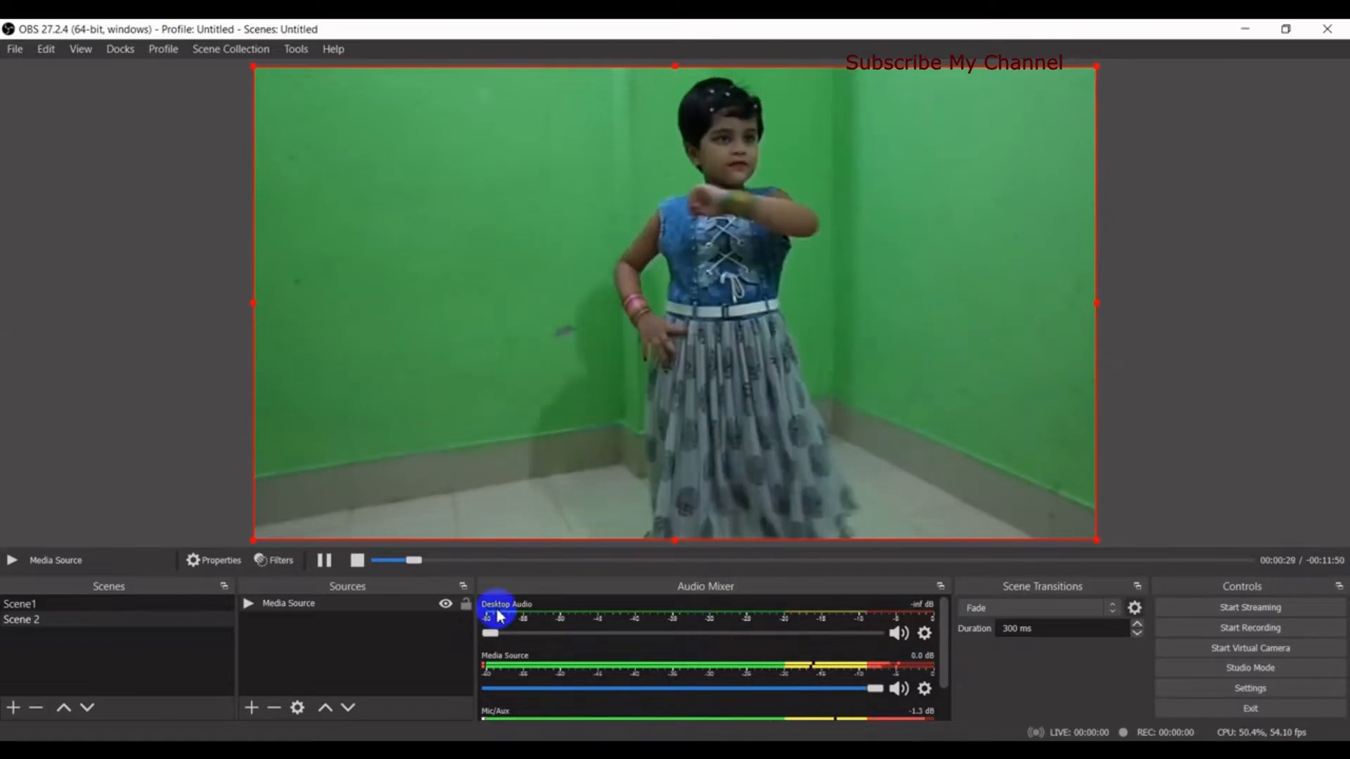
{"action": "left_click", "coordinate": [898, 633]}
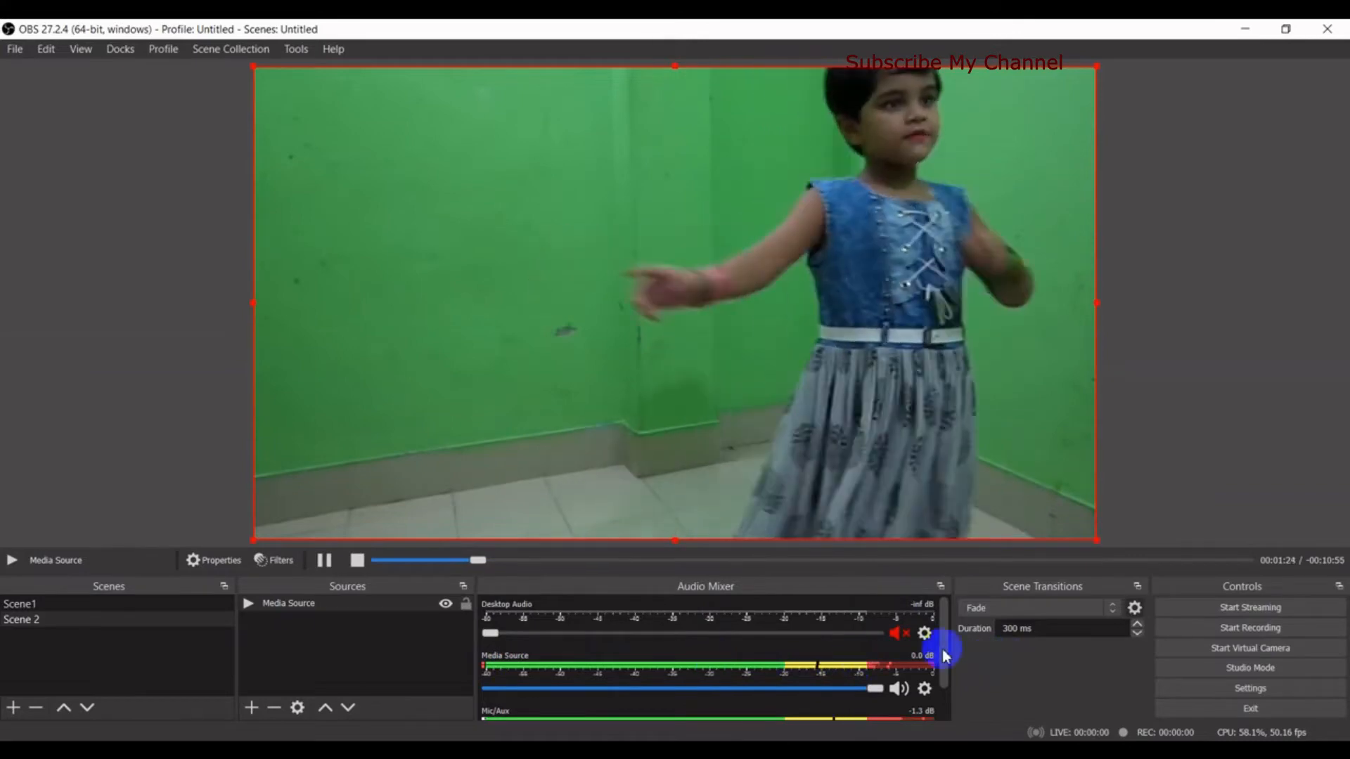
{"action": "left_click_drag", "start_coordinate": [944, 636], "coordinate": [947, 685]}
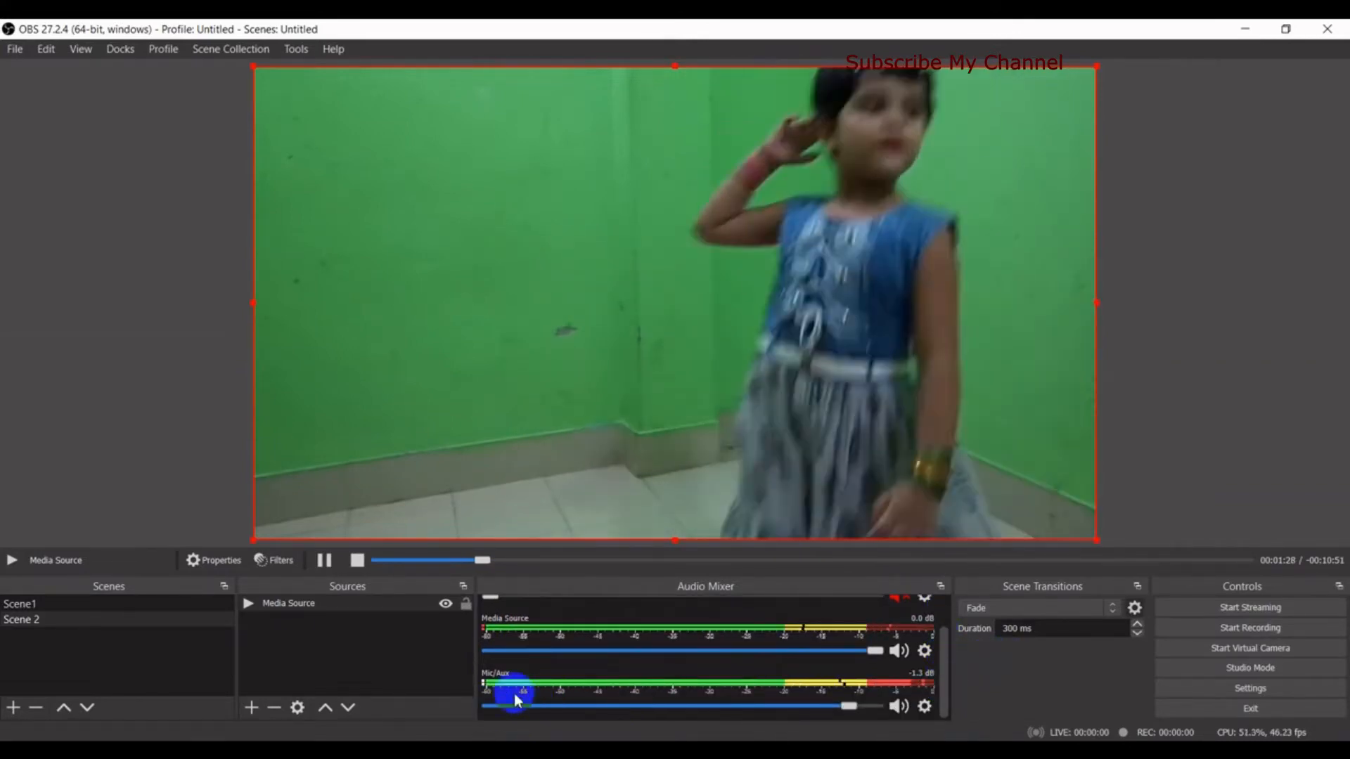
{"action": "left_click", "coordinate": [902, 710]}
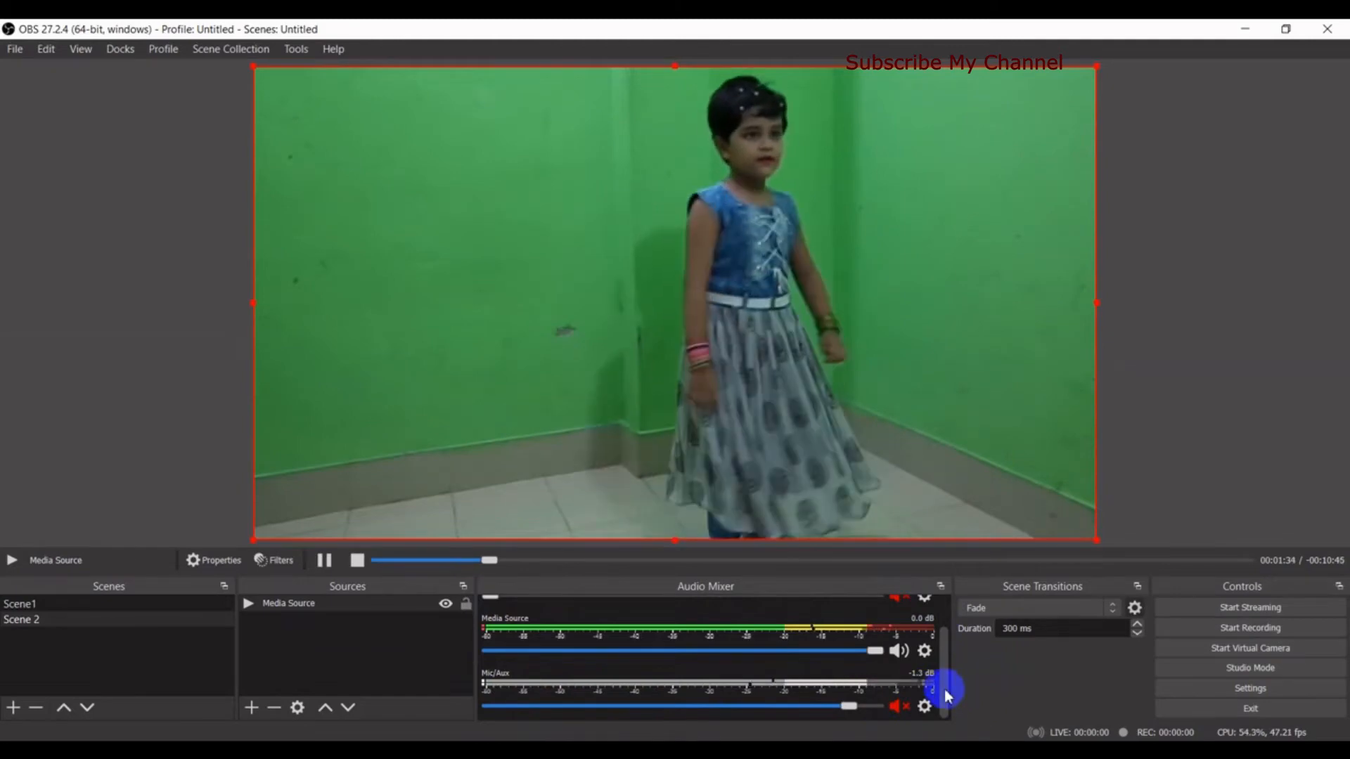
{"action": "left_click_drag", "start_coordinate": [946, 696], "coordinate": [869, 651]}
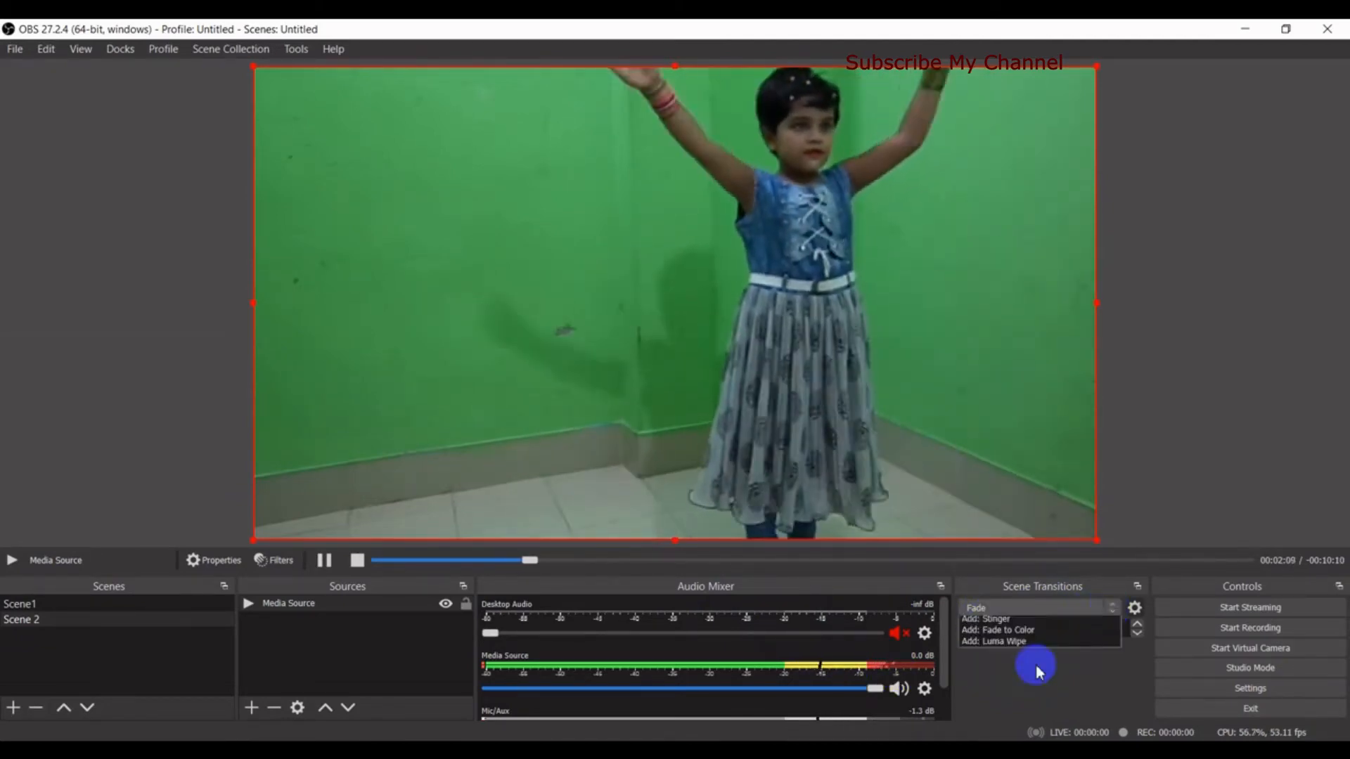
Dismiss the scene transition choices without changing the transition and open the program settings
{"action": "left_click", "coordinate": [989, 723]}
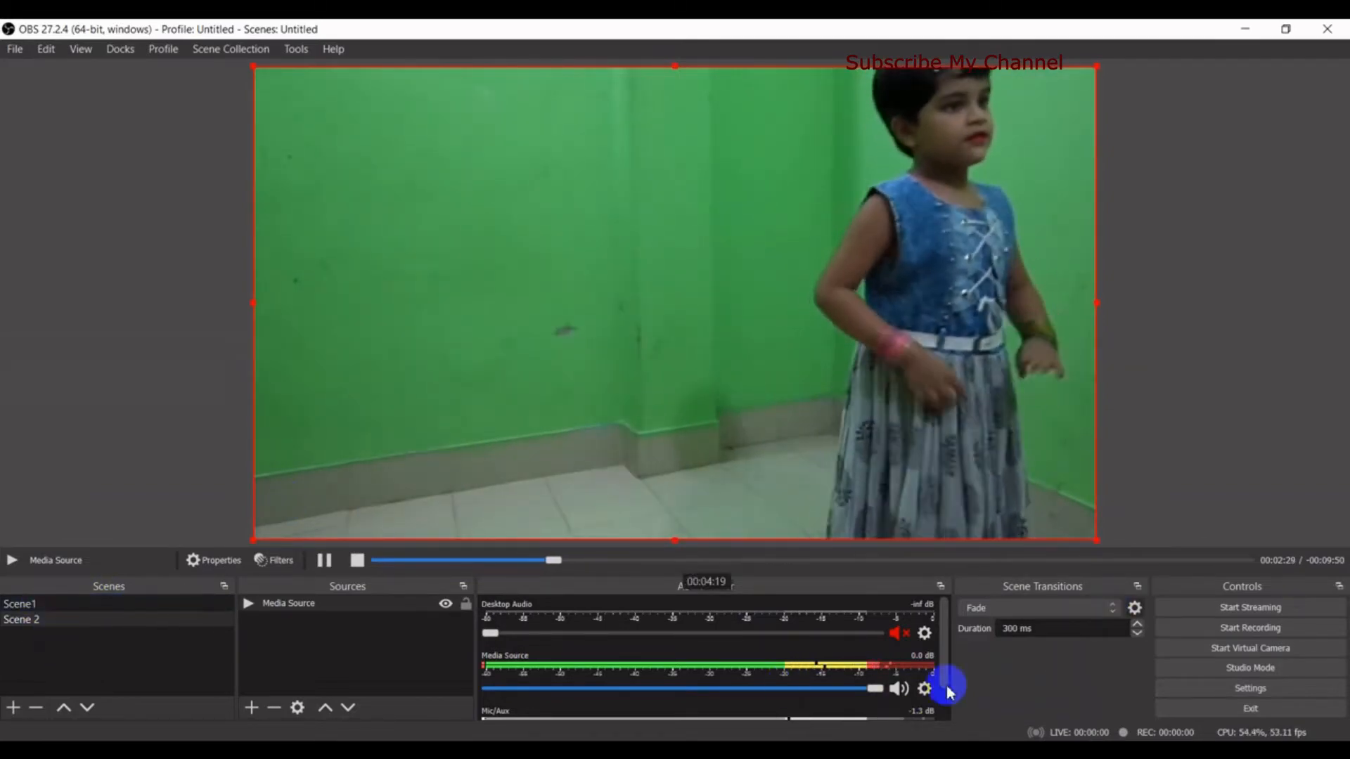
{"action": "left_click", "coordinate": [1229, 687]}
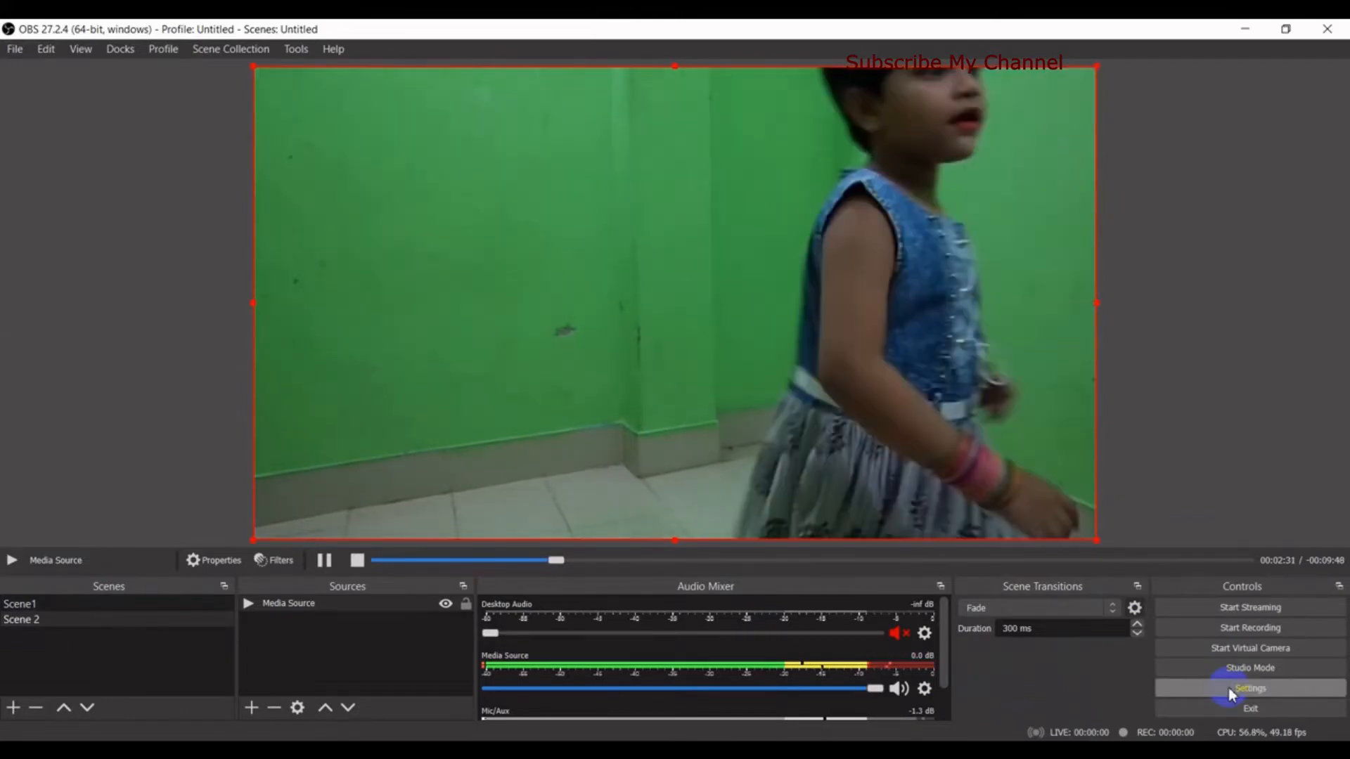